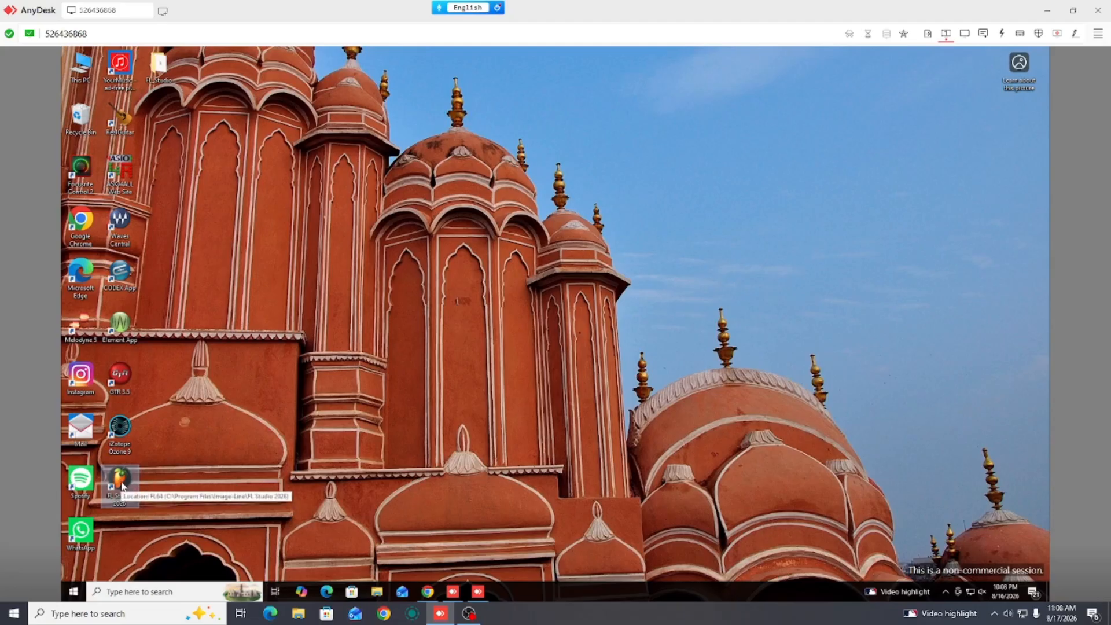
Launch FL Studio 2026 past the security warning, dismiss the welcome window and maximize the playlist
double_click(121, 483)
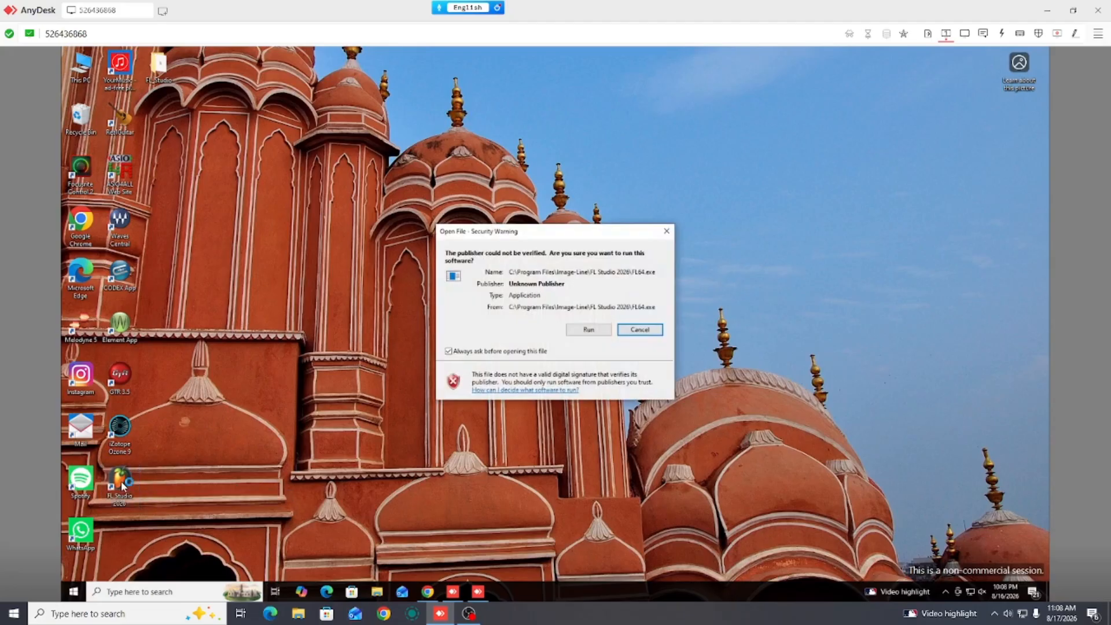
left_click(582, 330)
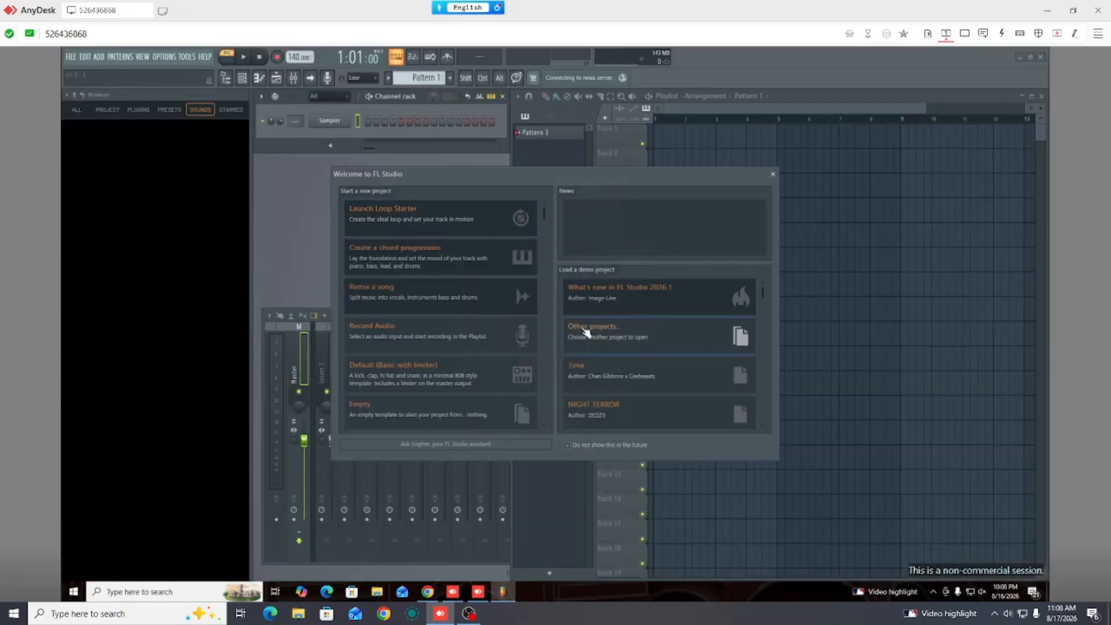
left_click(772, 175)
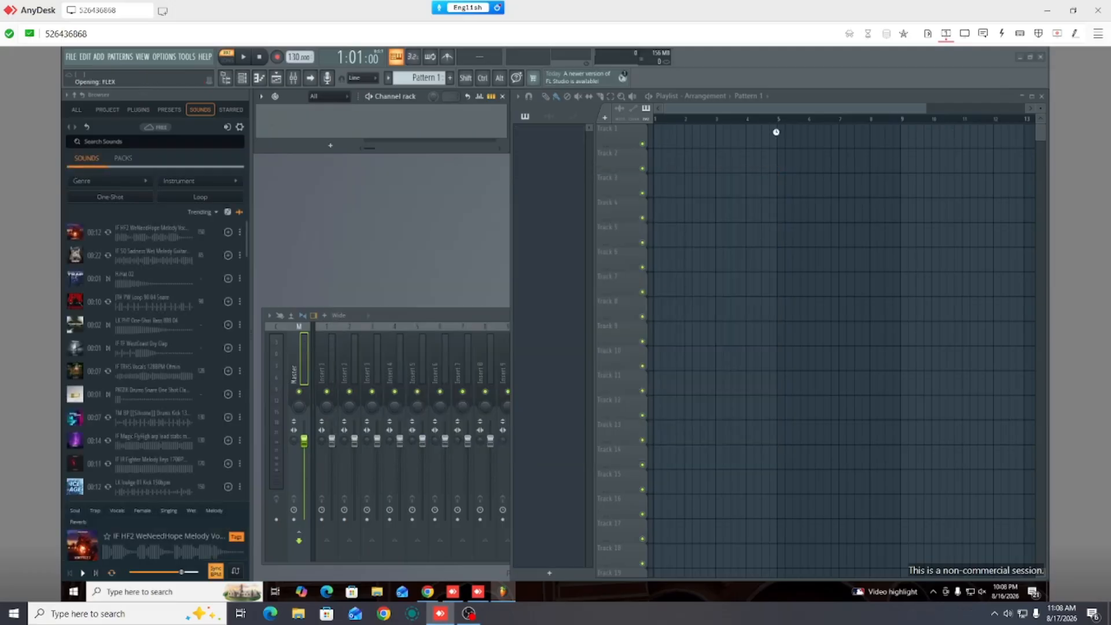
left_click(1032, 96)
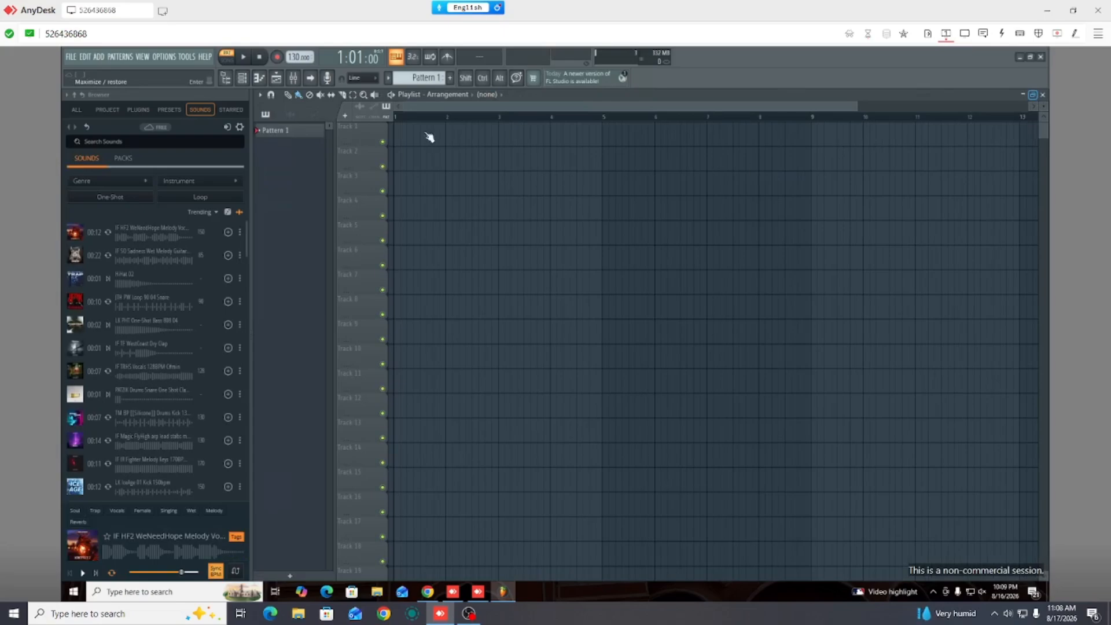
View the About FL Studio page to check the edition and registration status, and close it
left_click(205, 58)
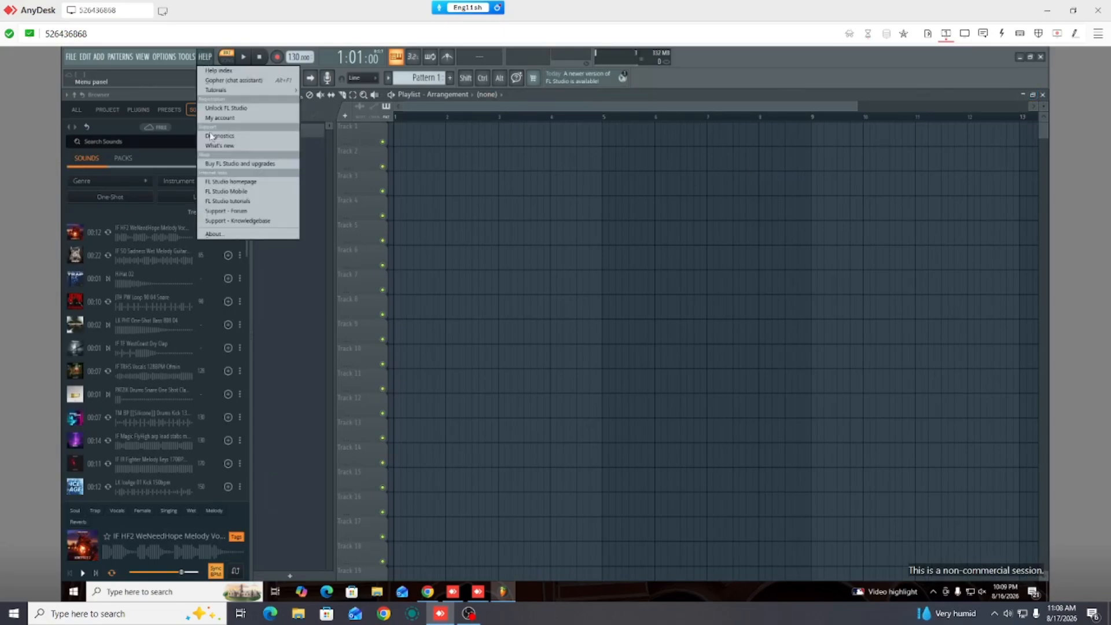
left_click(219, 234)
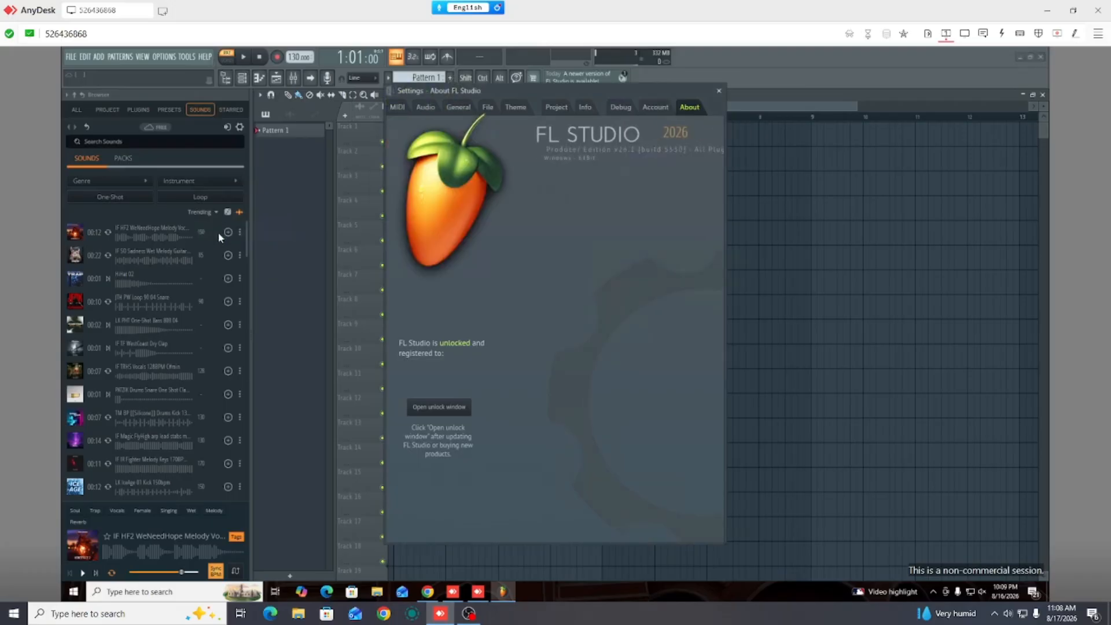
left_click(719, 91)
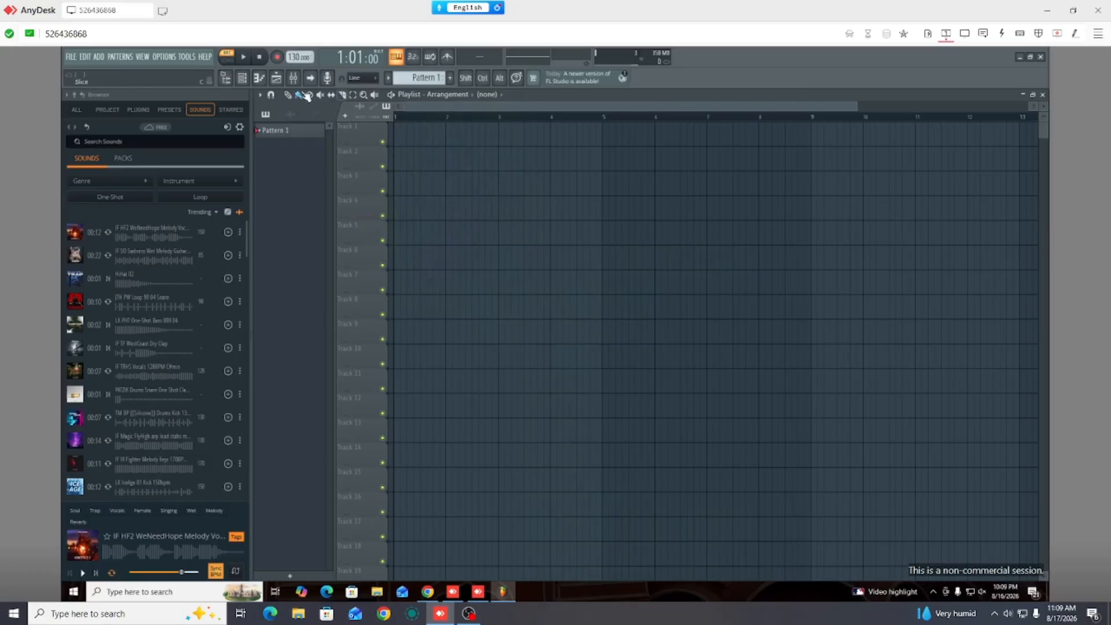
Open the plugin manager from the full effect list of the master track's first mixer slot and scan for installed plugins
left_click(293, 79)
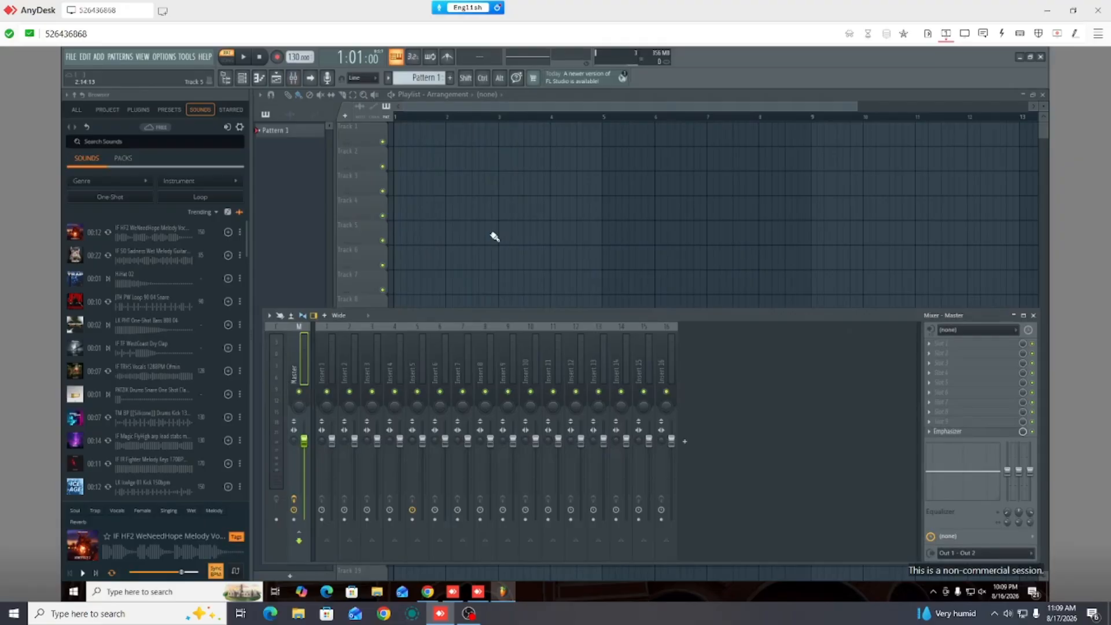
left_click(957, 348)
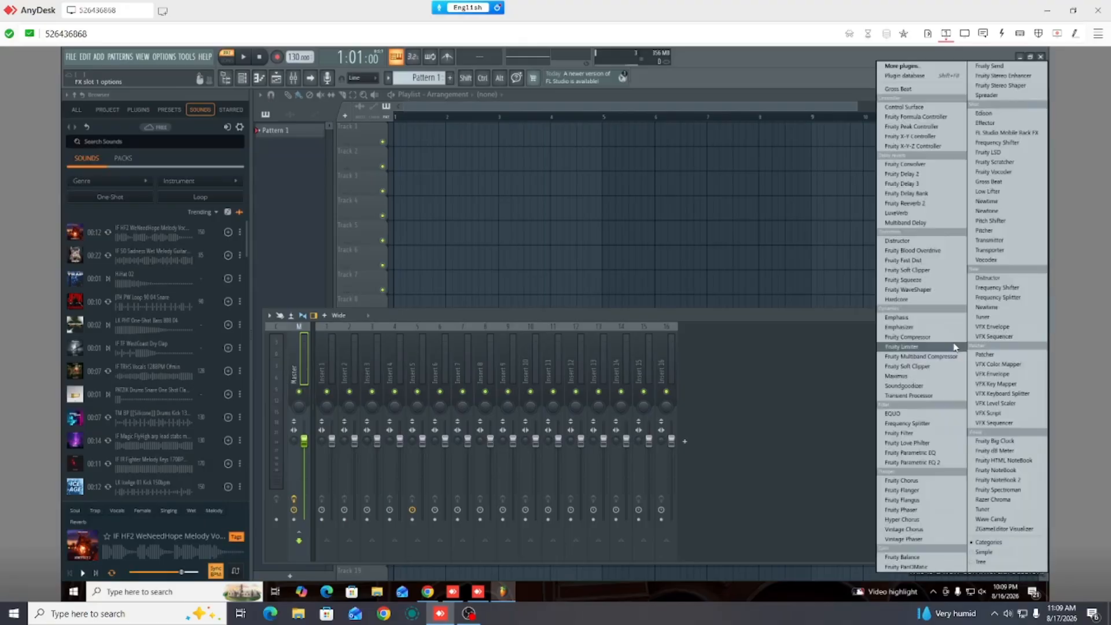
left_click(911, 67)
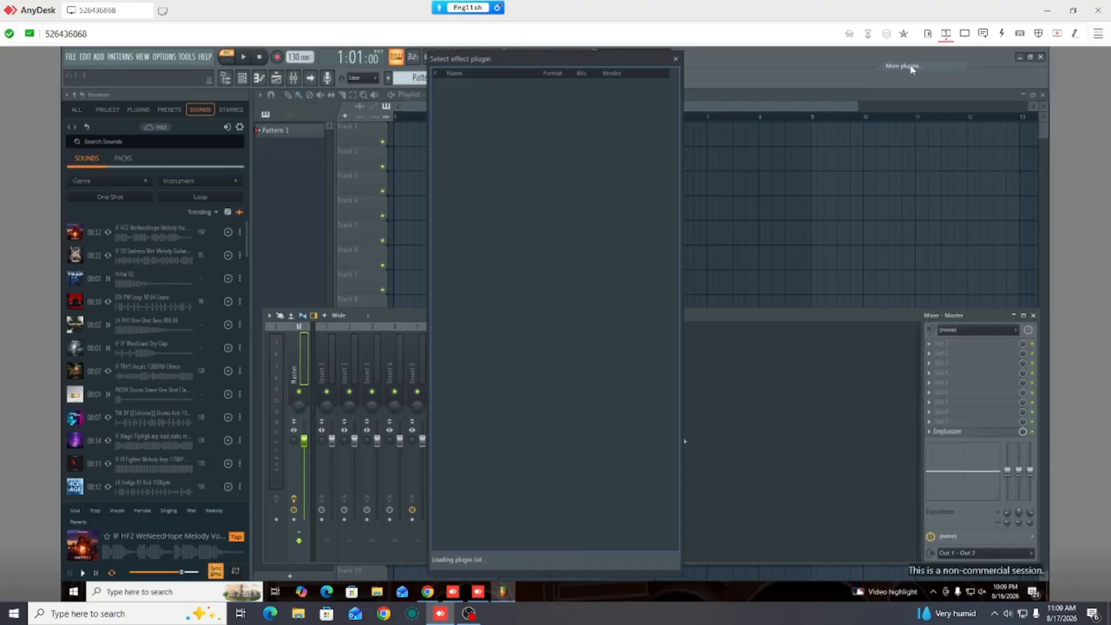
scroll(556, 385, "down", 10)
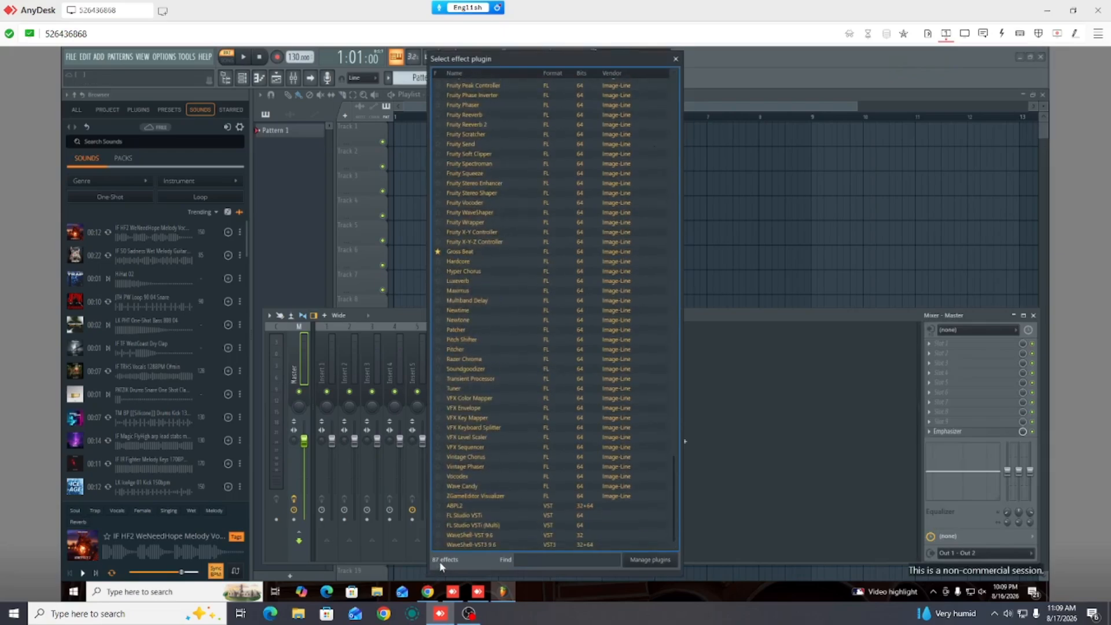
scroll(503, 464, "up", 7)
scroll(504, 470, "up", 6)
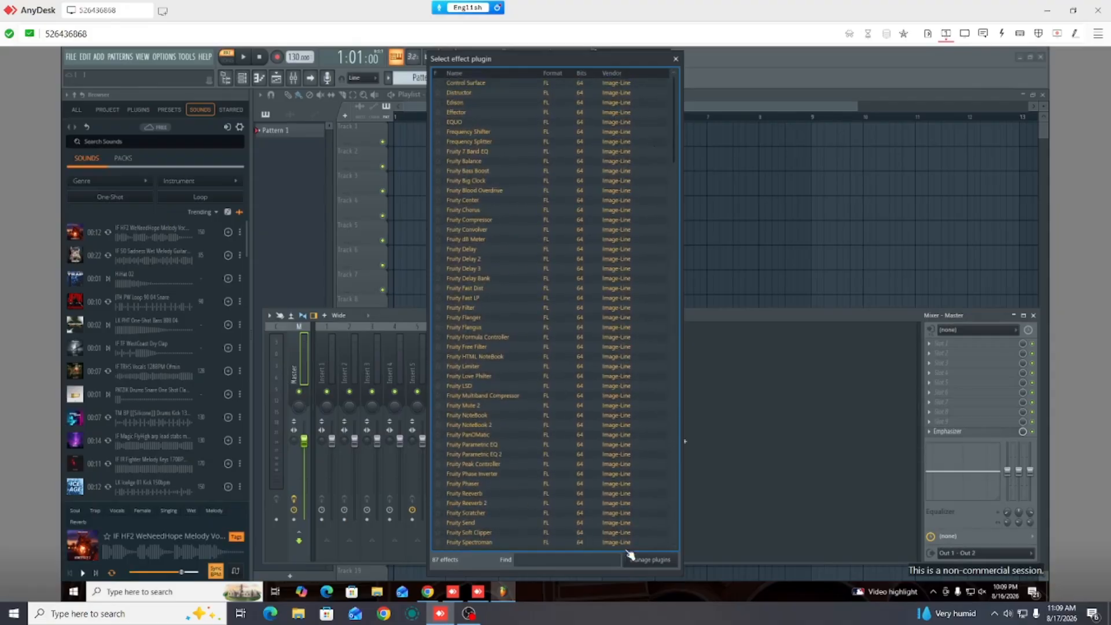
left_click(650, 560)
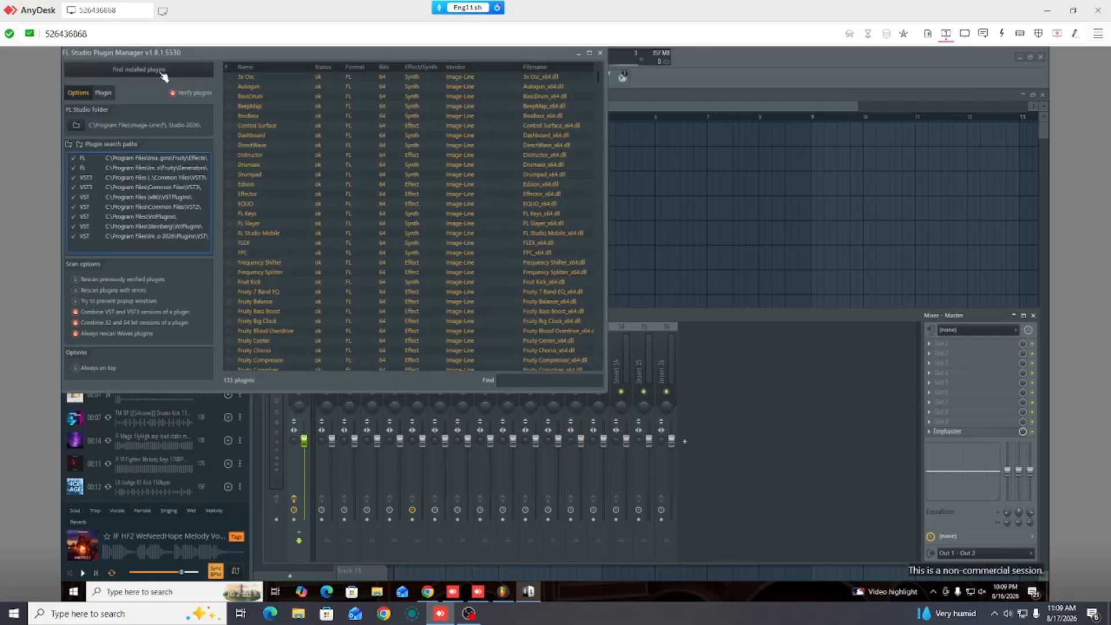
left_click(149, 72)
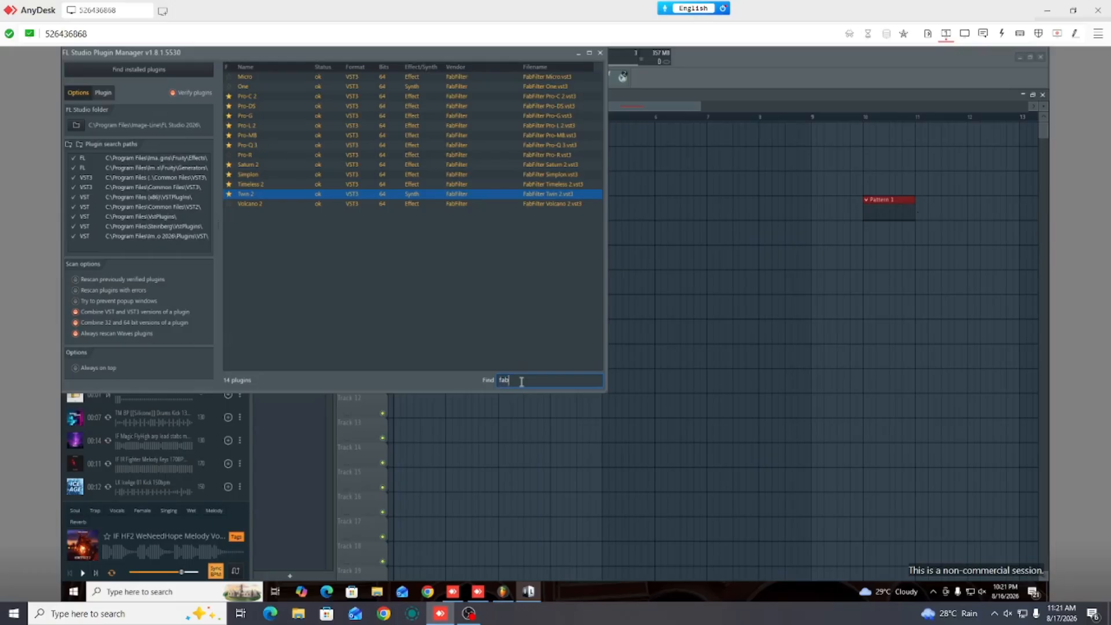
Filter the plugins by "ozo" and mark Ozone 9, Dynamic EQ, Equalizer, Exciter, Imager, Master Rebalance and Maximizer as favorites
key("BackSpace")
key("BackSpace")
key("BackSpace")
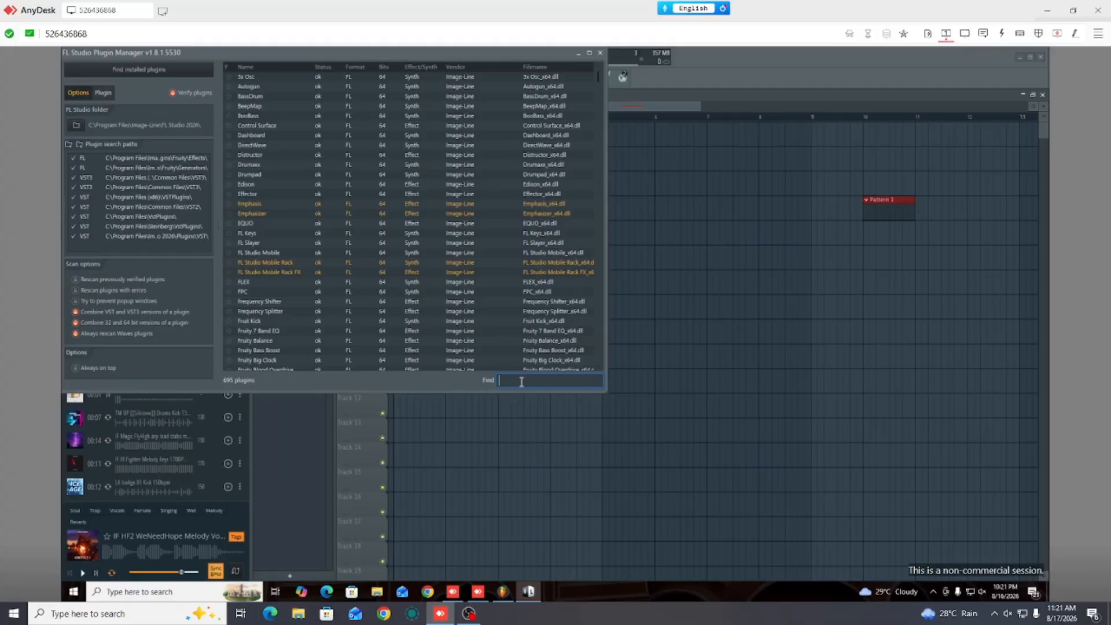
type("ozo")
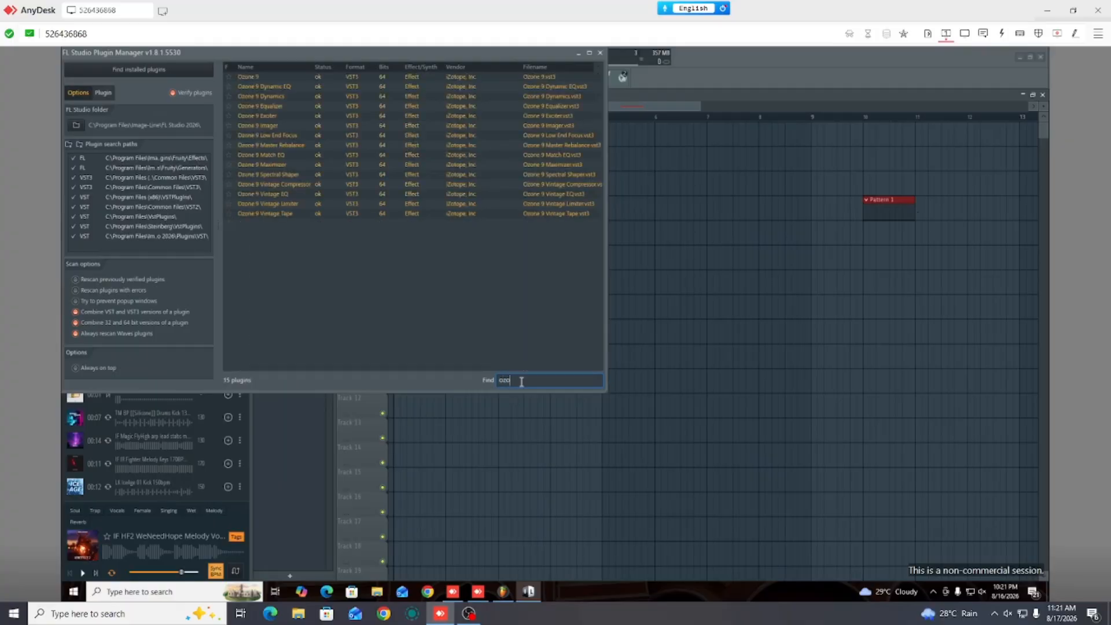
left_click(230, 78)
left_click(230, 87)
left_click(230, 107)
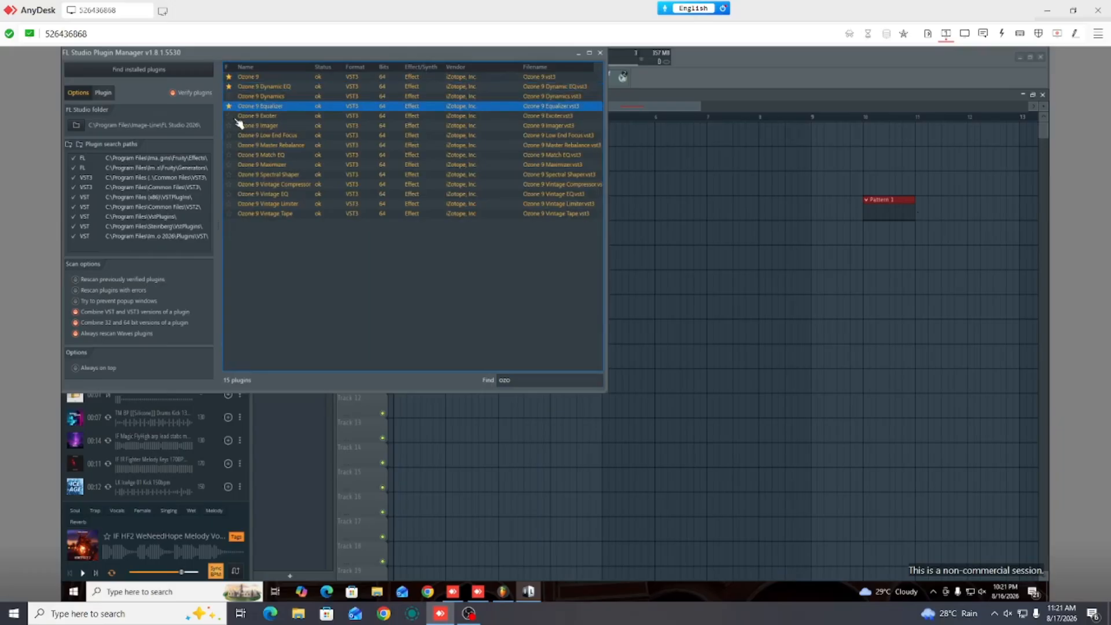
left_click(231, 116)
left_click(231, 126)
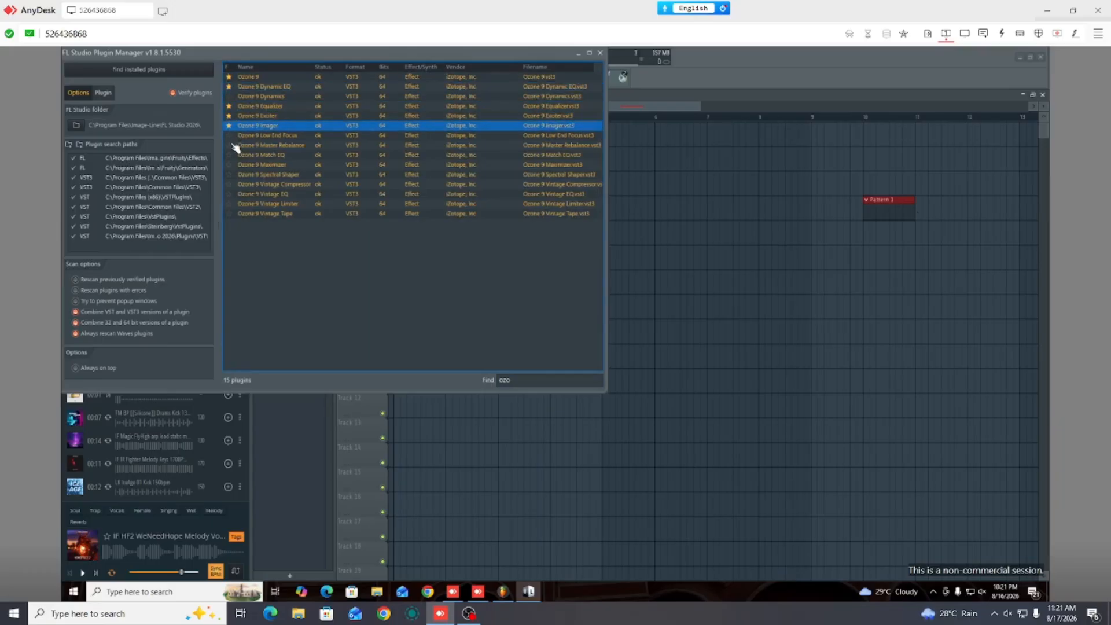
left_click(231, 145)
left_click(234, 165)
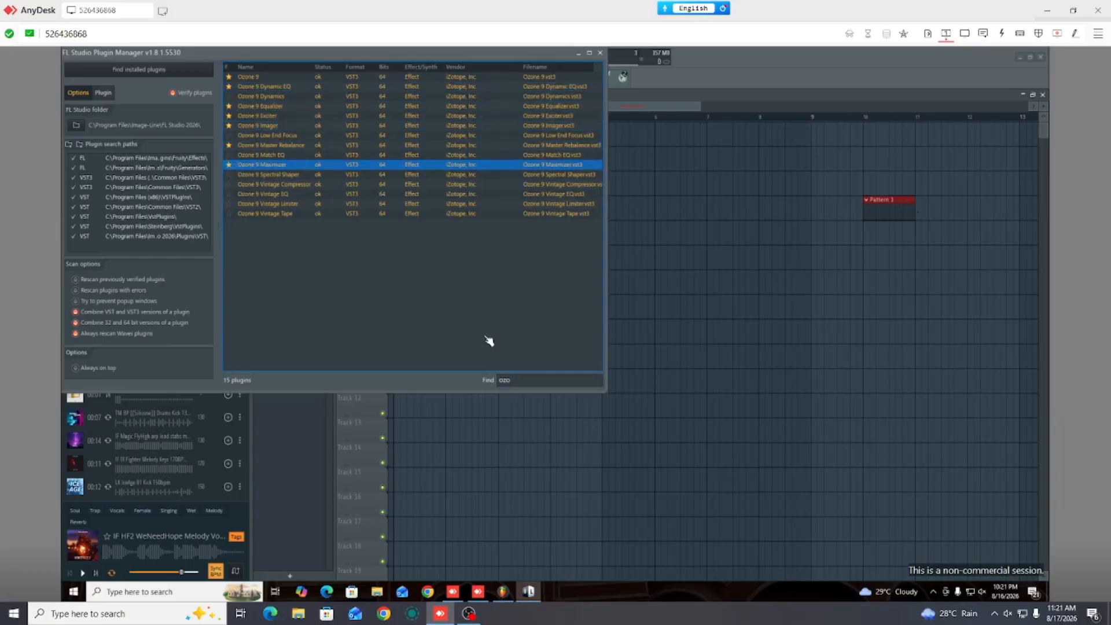
Filter the plugins by "vc" and mark VC 160, VC 2A and VC 76 as favorites
left_click(524, 378)
key("BackSpace")
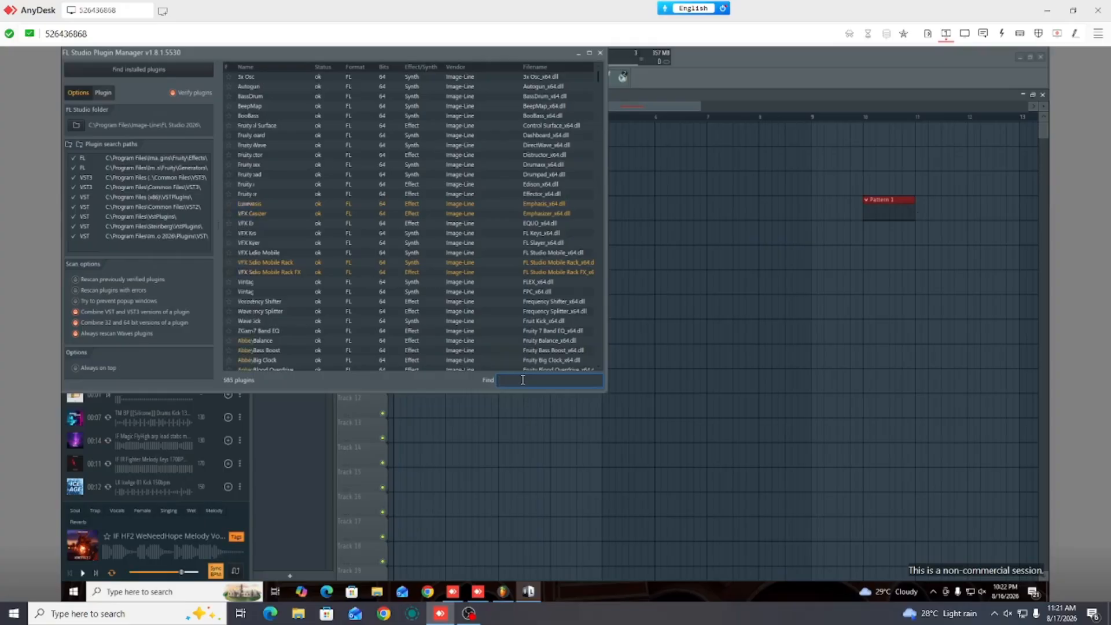
type("vc")
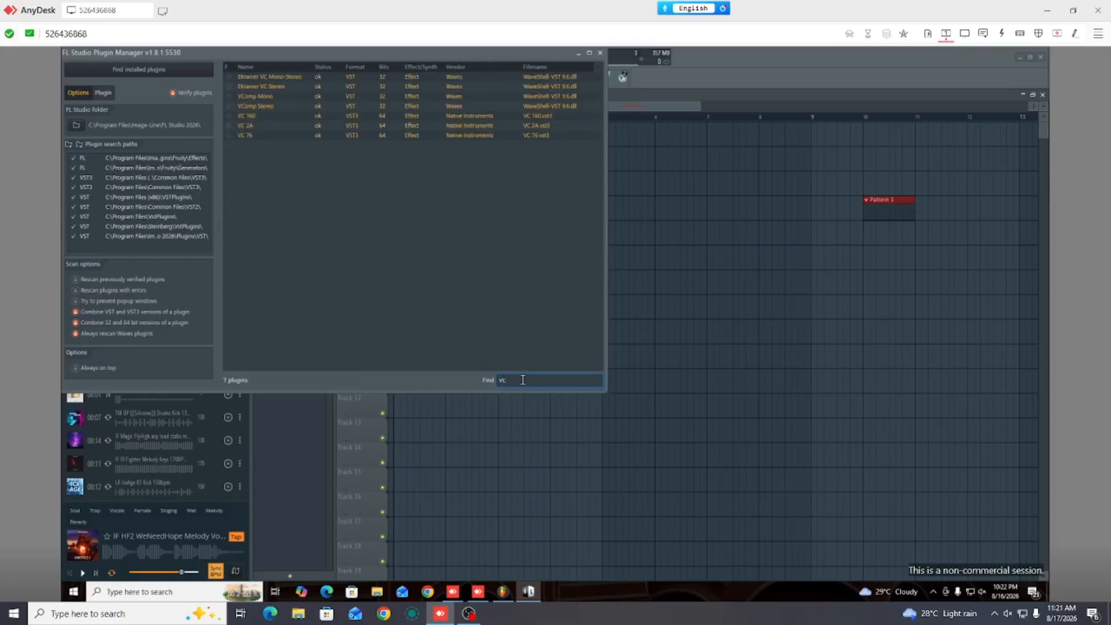
left_click(229, 115)
left_click(228, 125)
left_click(228, 135)
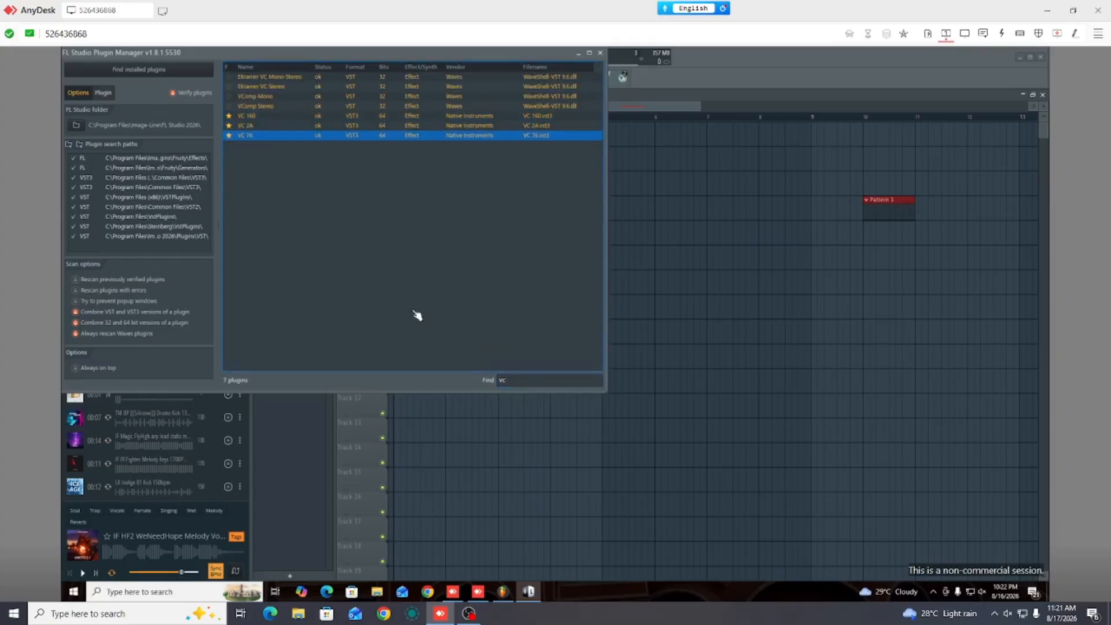
Filter the plugins by "val" and mark ValhallaRoom as a favorite
double_click(511, 381)
type("val")
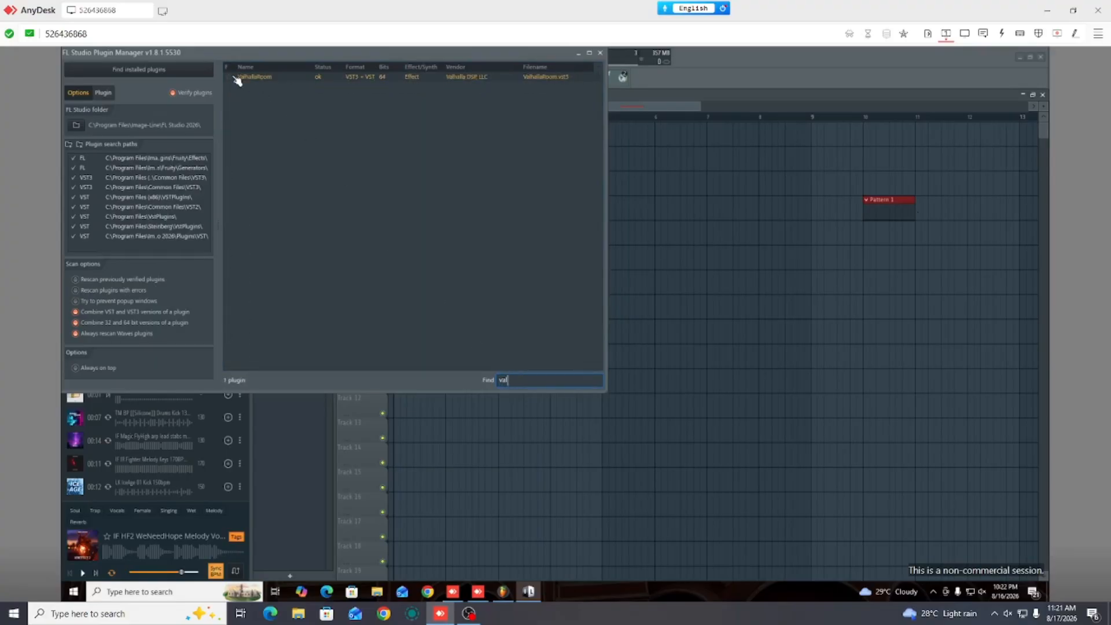
left_click(235, 77)
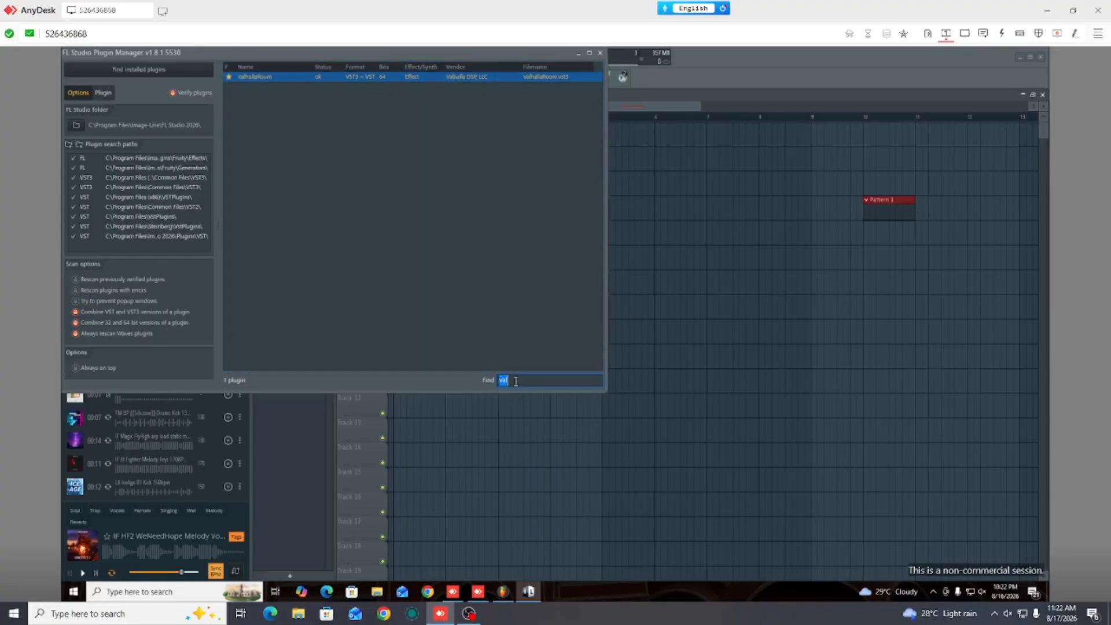
Clear the filter and mark H-EQ Stereo, H-Reverb long Mono-5.1, long Mono-Stereo, long Stereo-5.0 and H-Reverb Mono-5.0 as favorites
key("BackSpace")
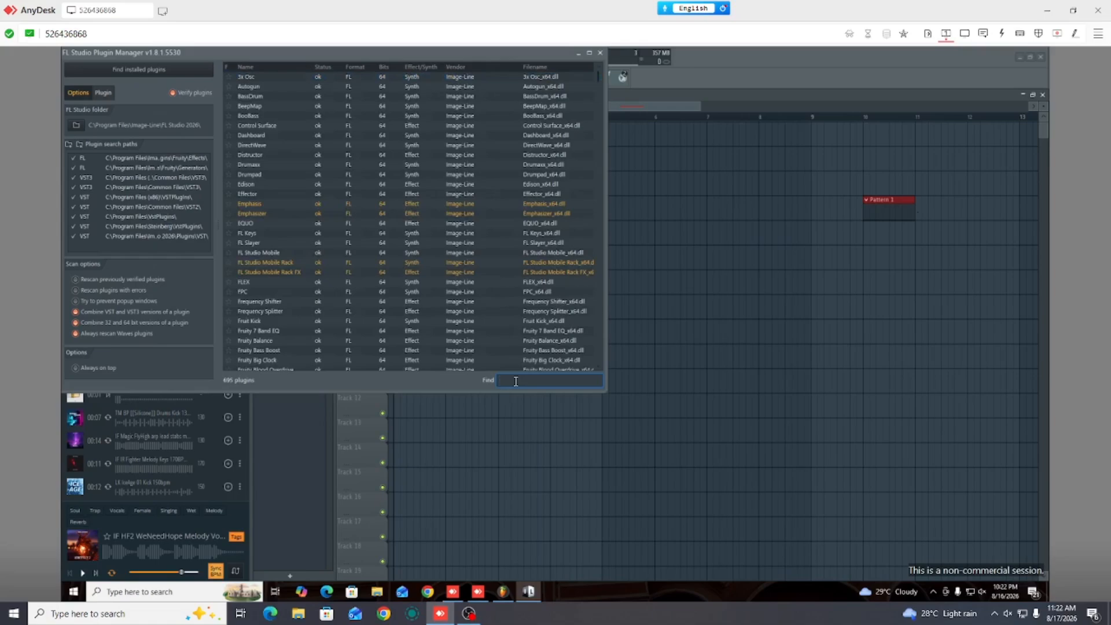
scroll(295, 272, "down", 3)
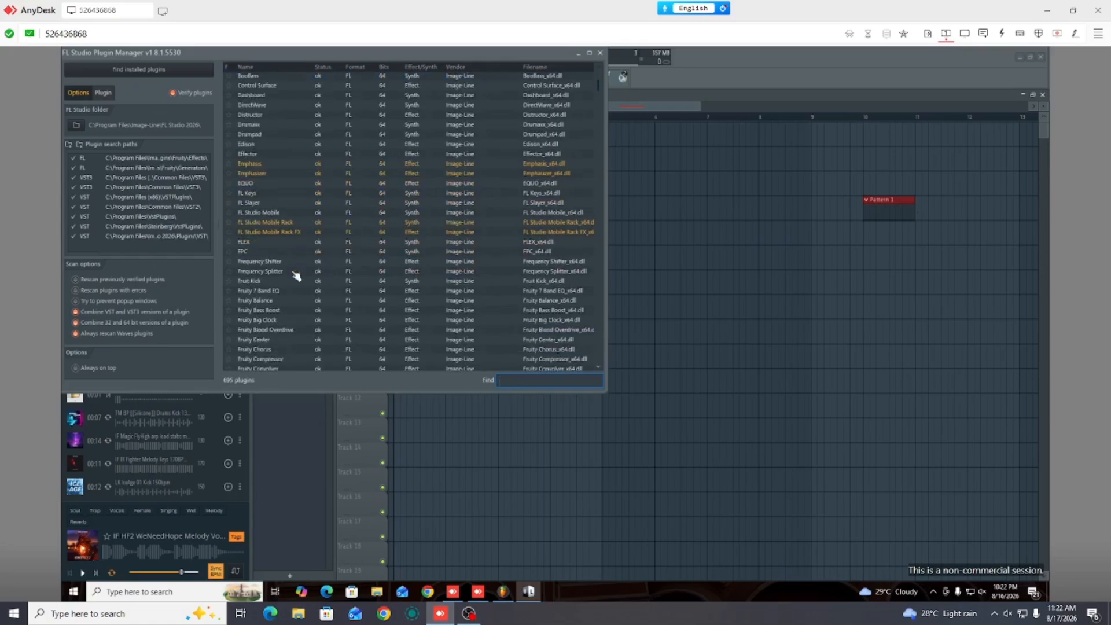
scroll(277, 239, "down", 10)
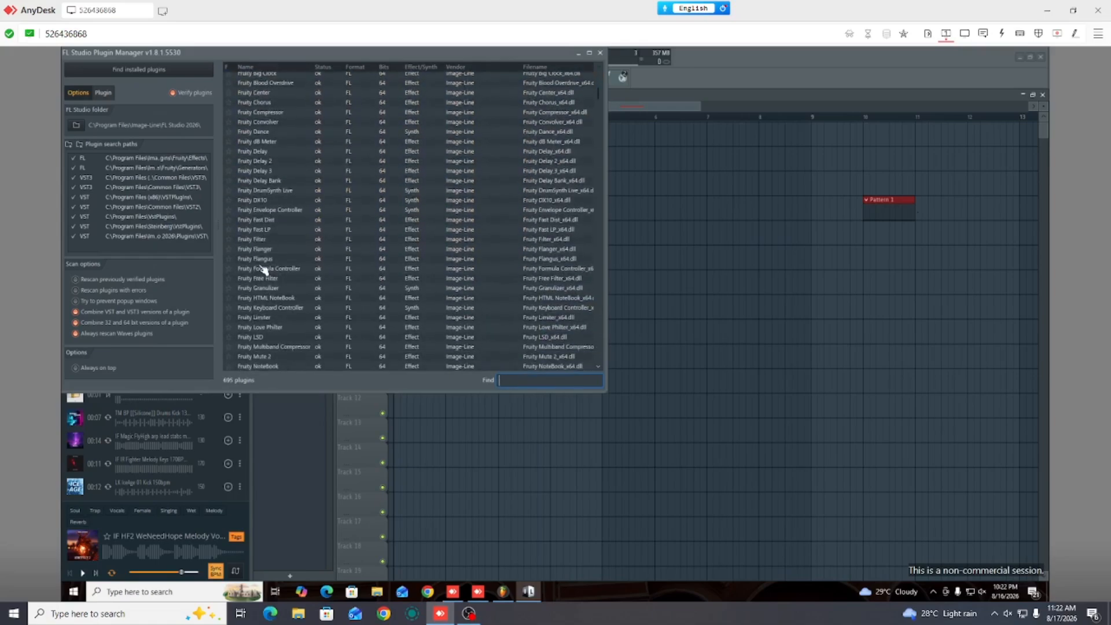
scroll(264, 273, "down", 16)
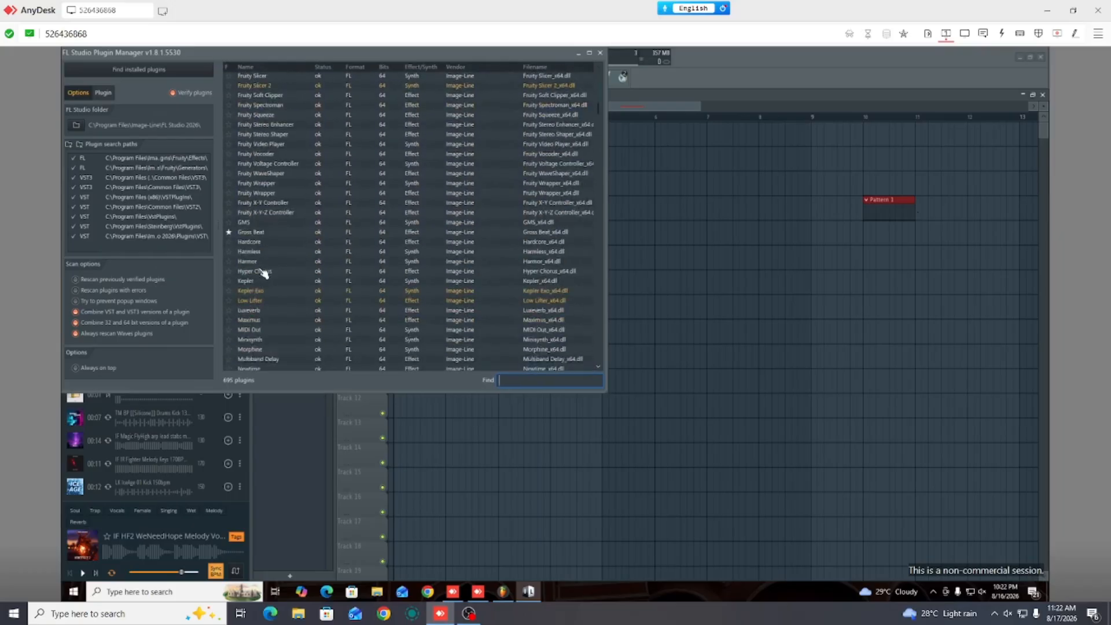
scroll(263, 273, "down", 10)
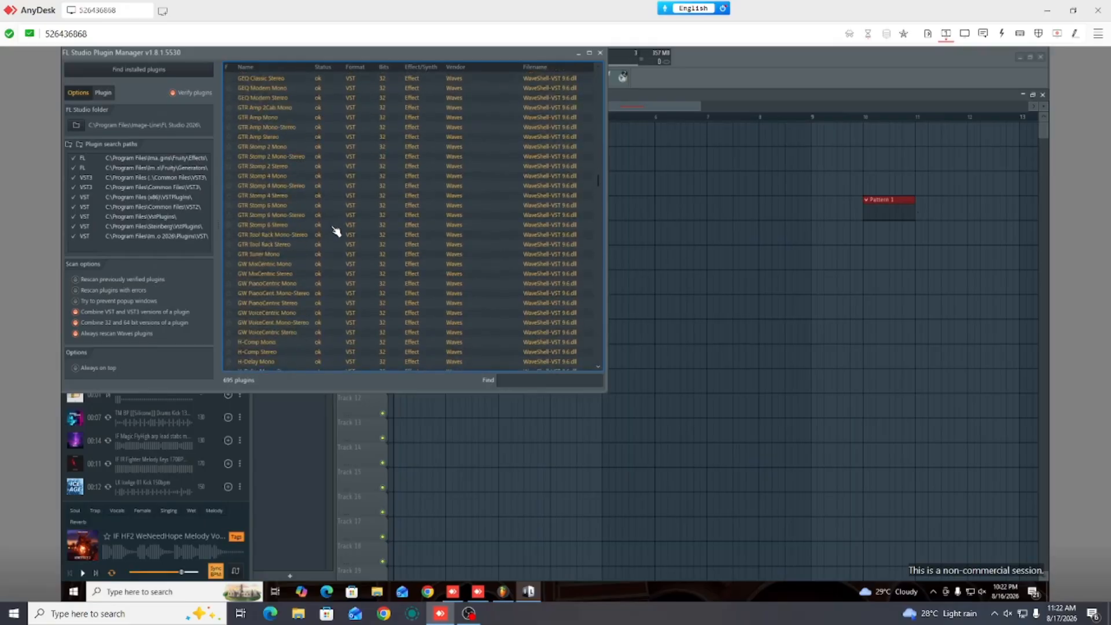
scroll(335, 231, "down", 5)
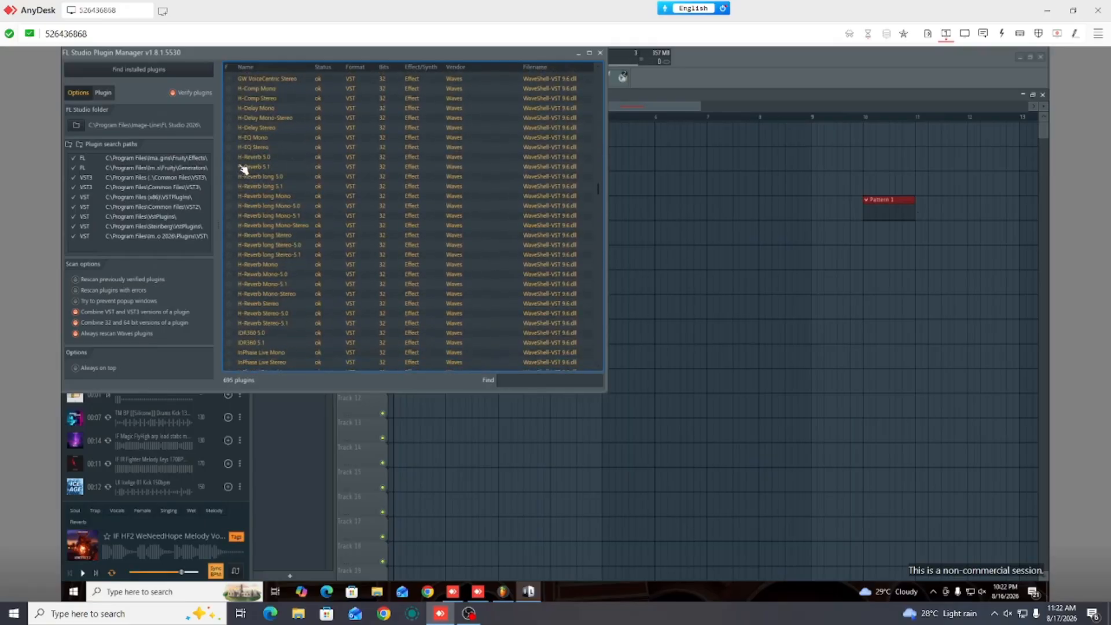
left_click(230, 216)
left_click(229, 226)
left_click(229, 245)
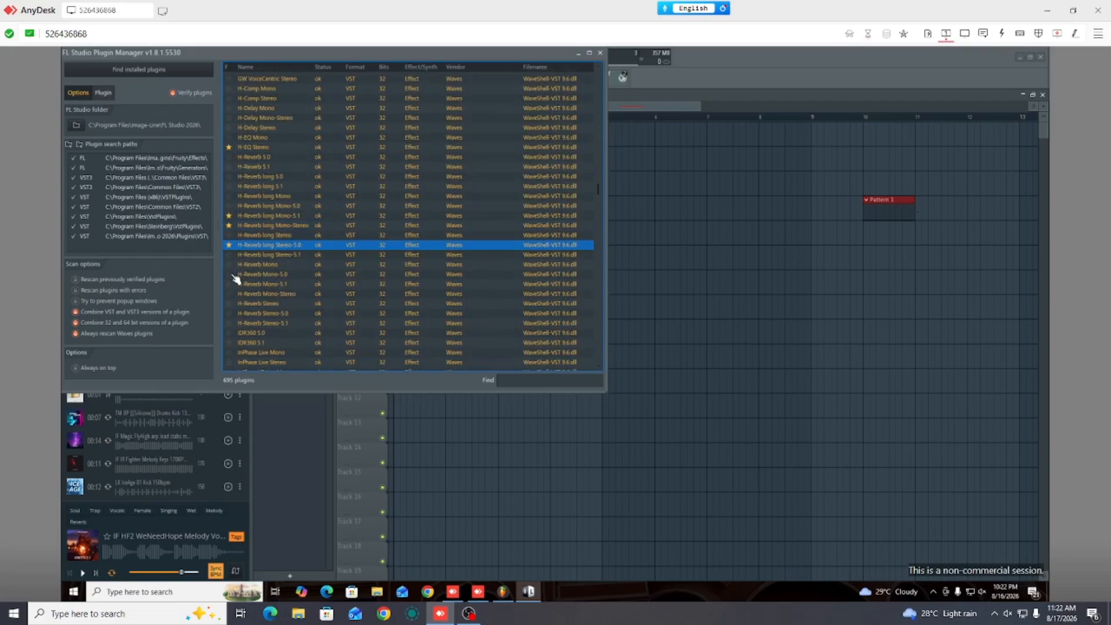
left_click(230, 274)
left_click(266, 304)
Look through the remaining Waves plugins below the H-Reverb entries for more candidates to mark as favorites
scroll(284, 298, "down", 9)
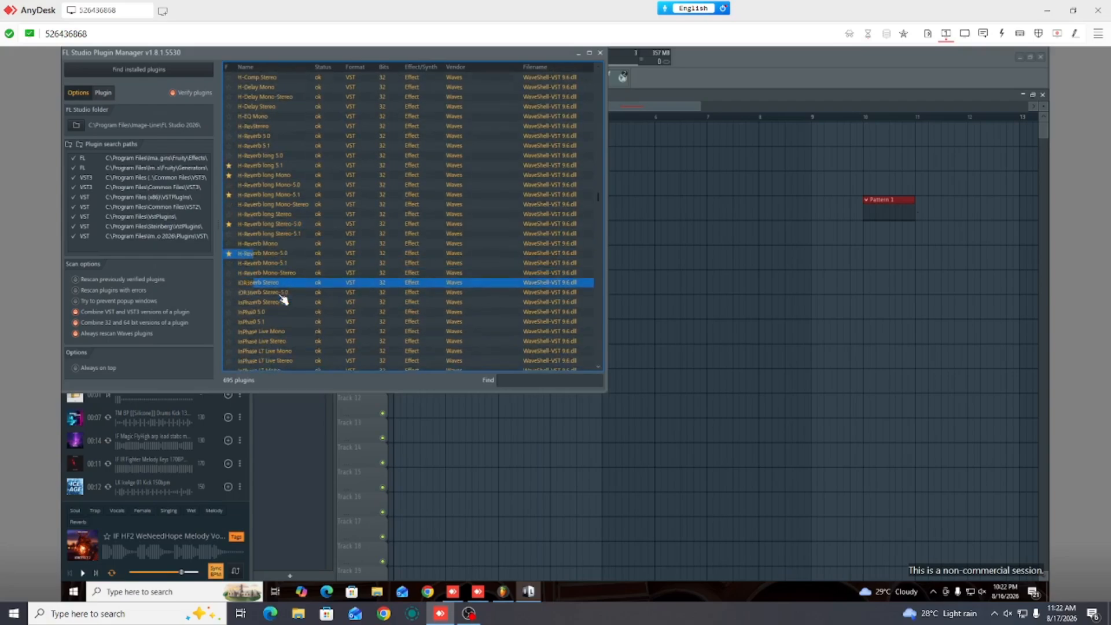
scroll(283, 298, "down", 1)
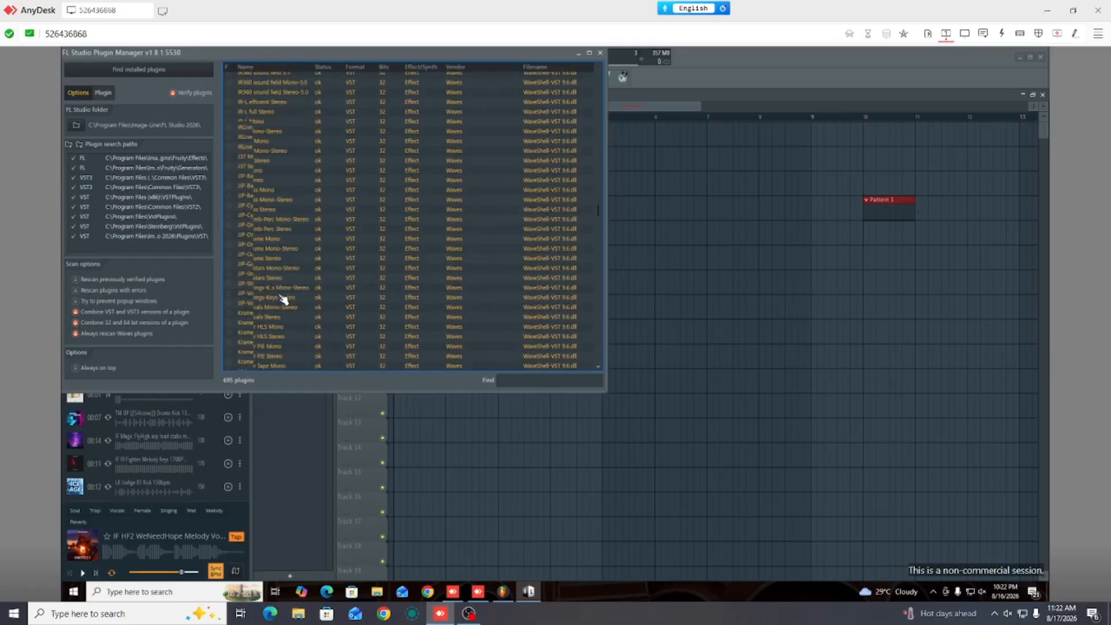
scroll(284, 298, "down", 1)
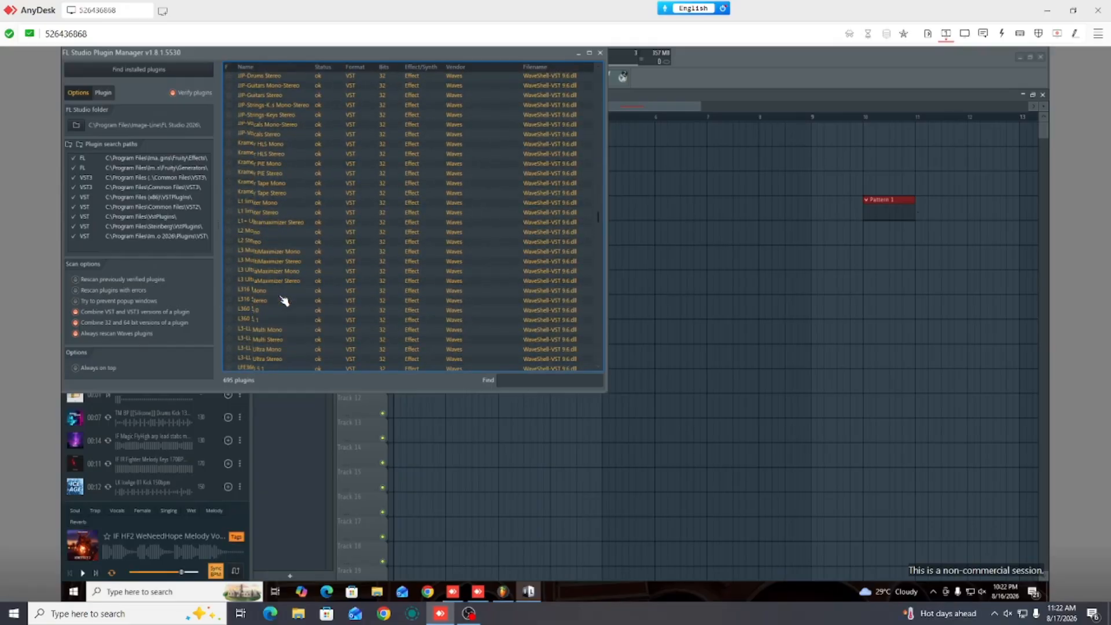
scroll(335, 317, "down", 10)
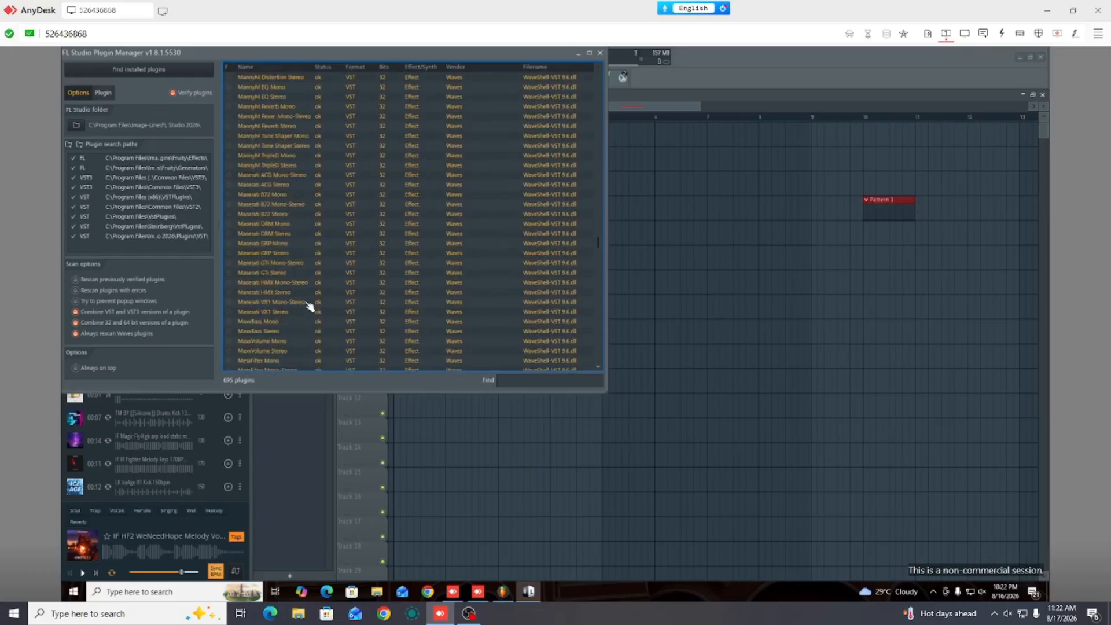
scroll(310, 306, "down", 5)
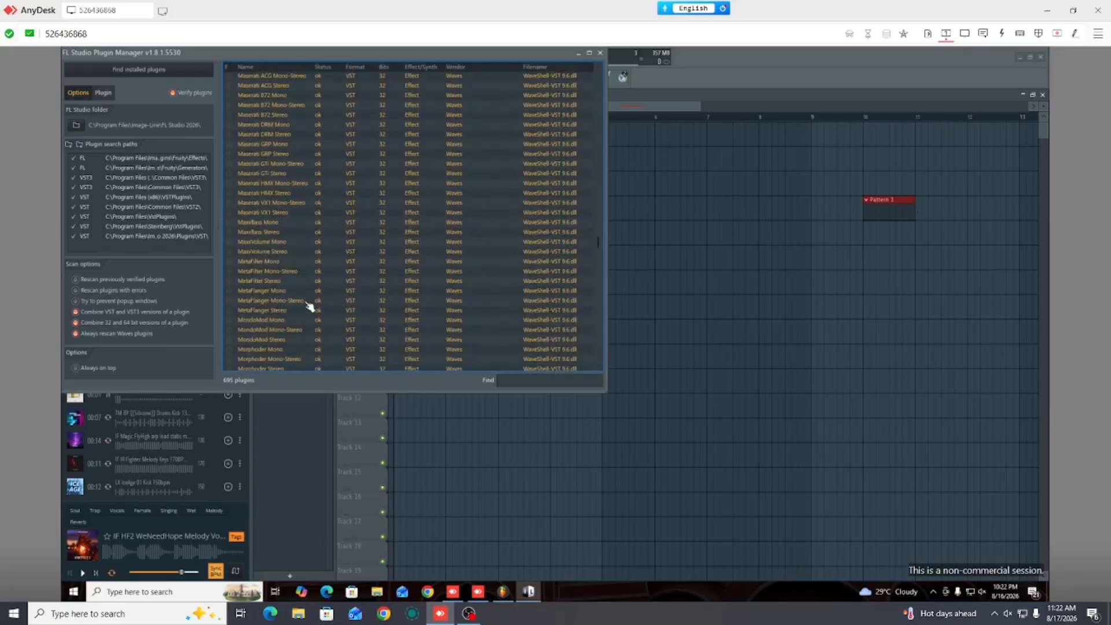
scroll(310, 307, "down", 8)
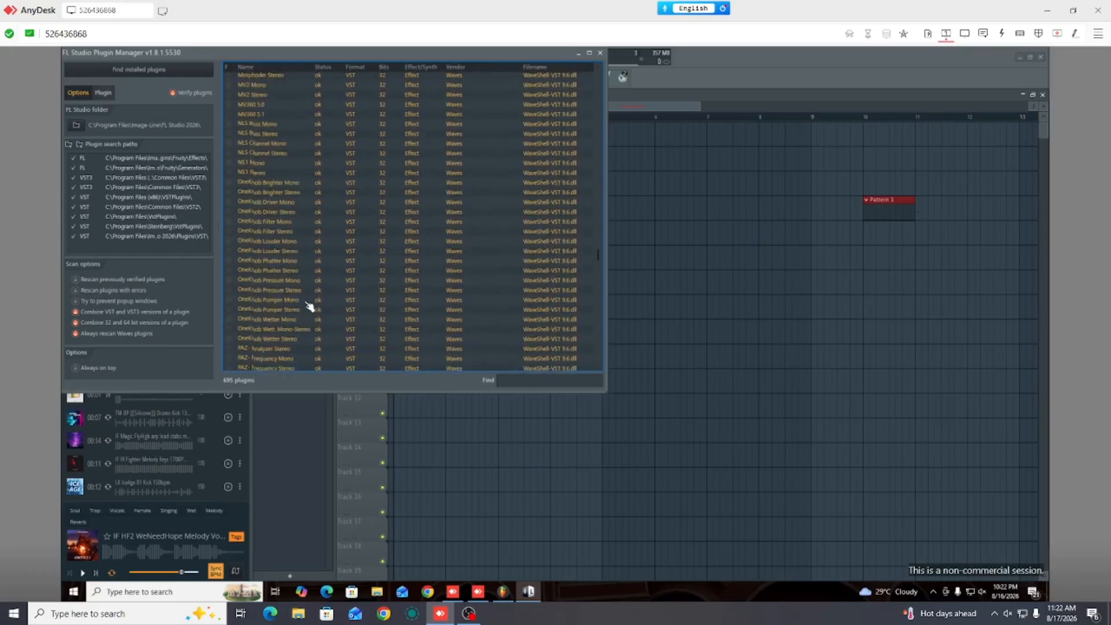
scroll(310, 307, "down", 10)
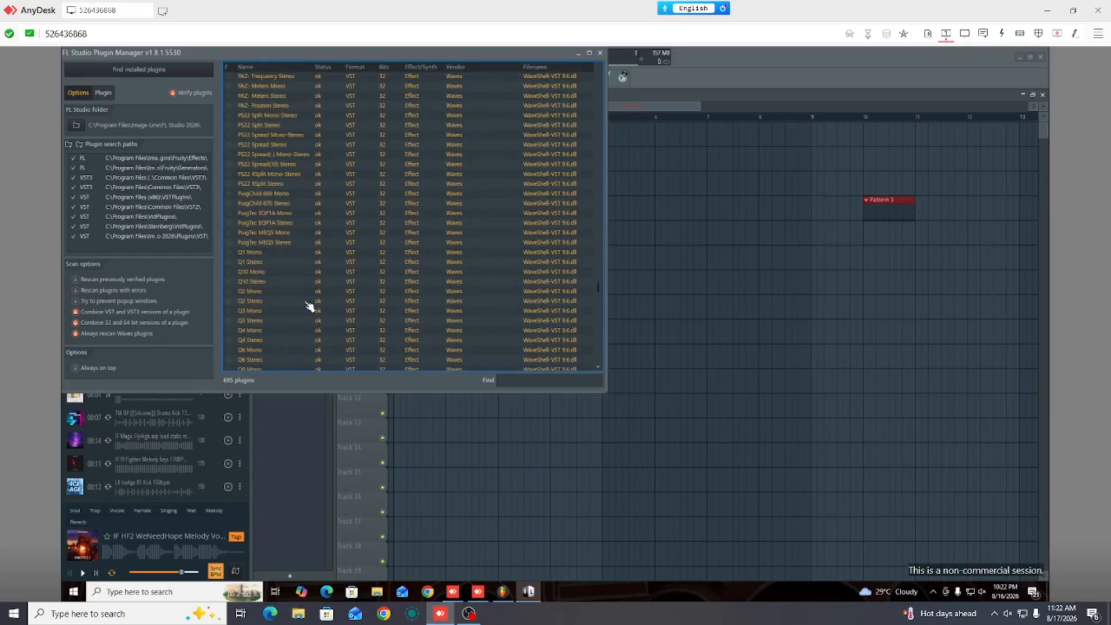
scroll(258, 292, "down", 20)
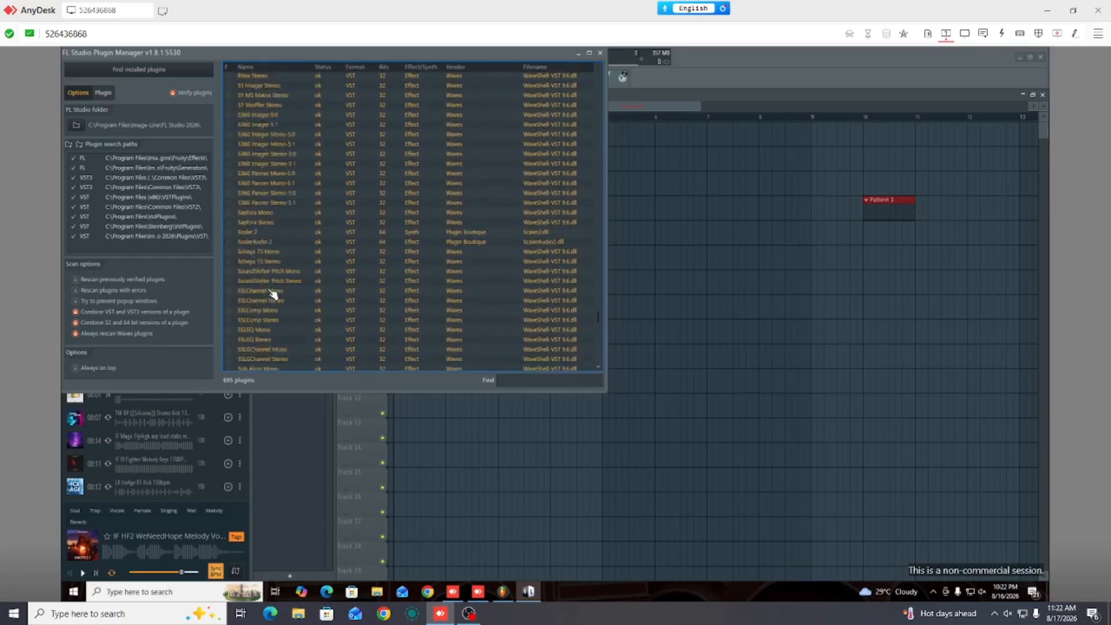
scroll(274, 296, "down", 15)
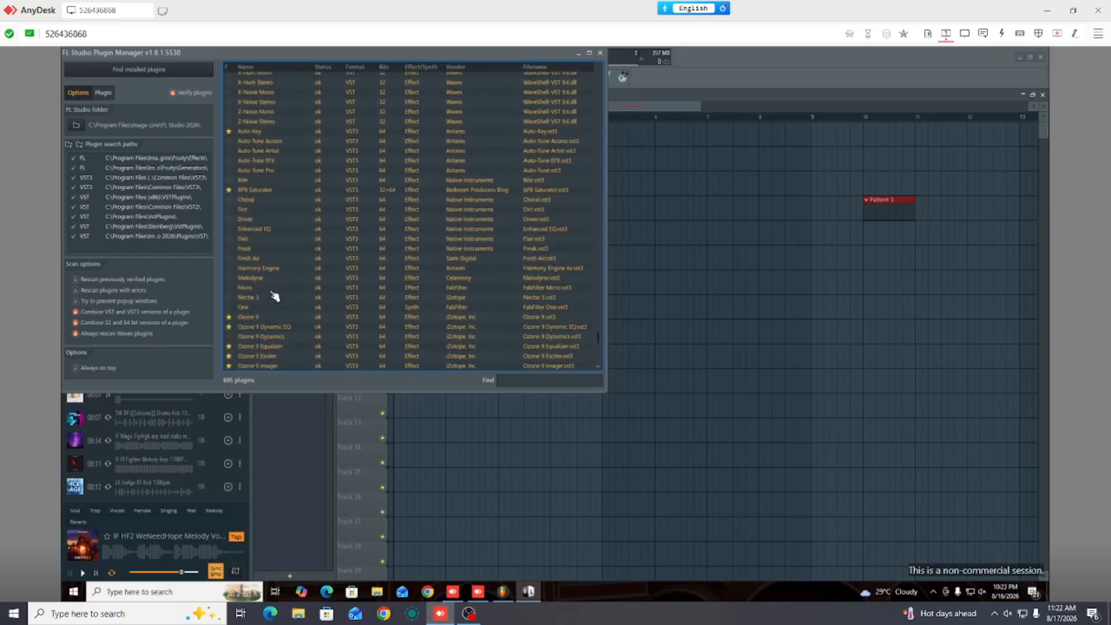
Mark X-Click Mono, X-Click Stereo, X-Crackle Mono, X-Hum Mono, X-Noise Mono and Z-Noise Mono as favorites
scroll(271, 249, "up", 5)
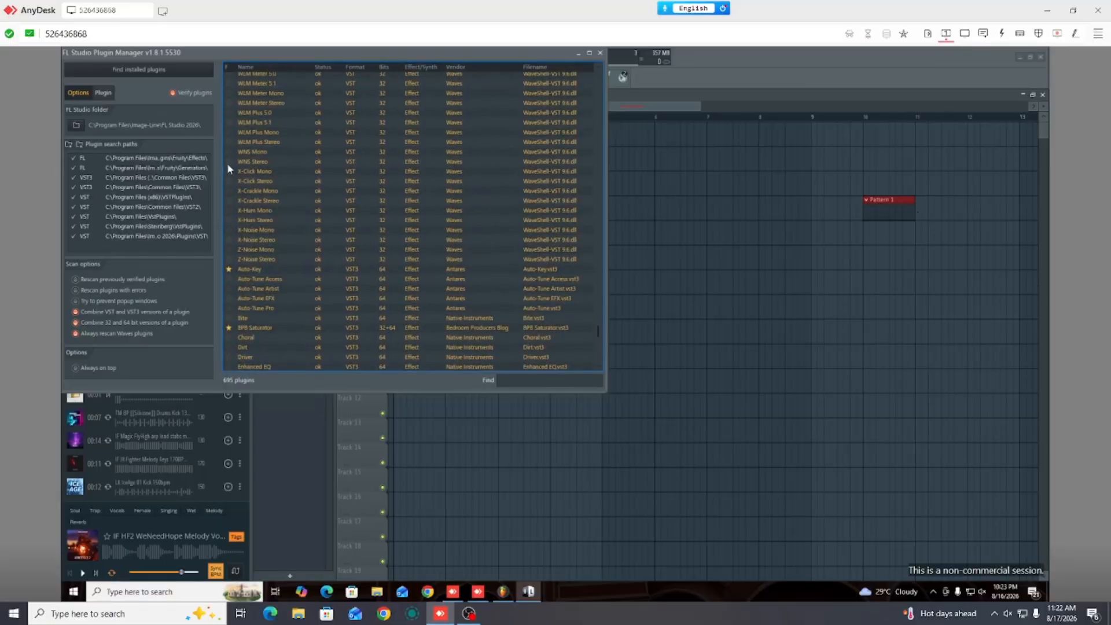
left_click(229, 172)
left_click(229, 181)
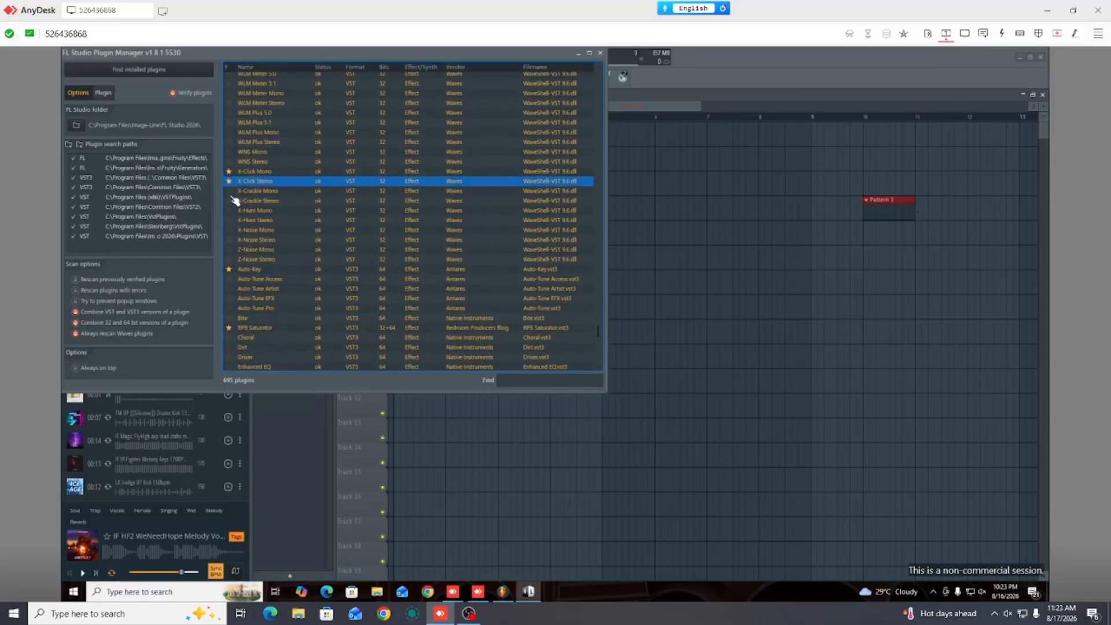
left_click(229, 191)
left_click(229, 211)
left_click(229, 230)
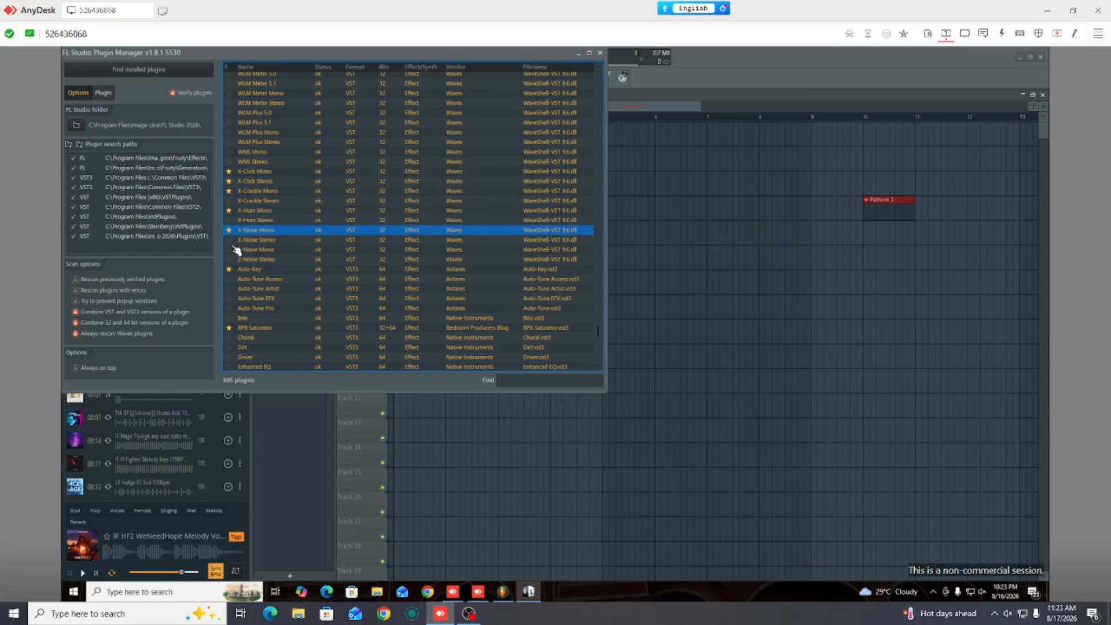
left_click(230, 249)
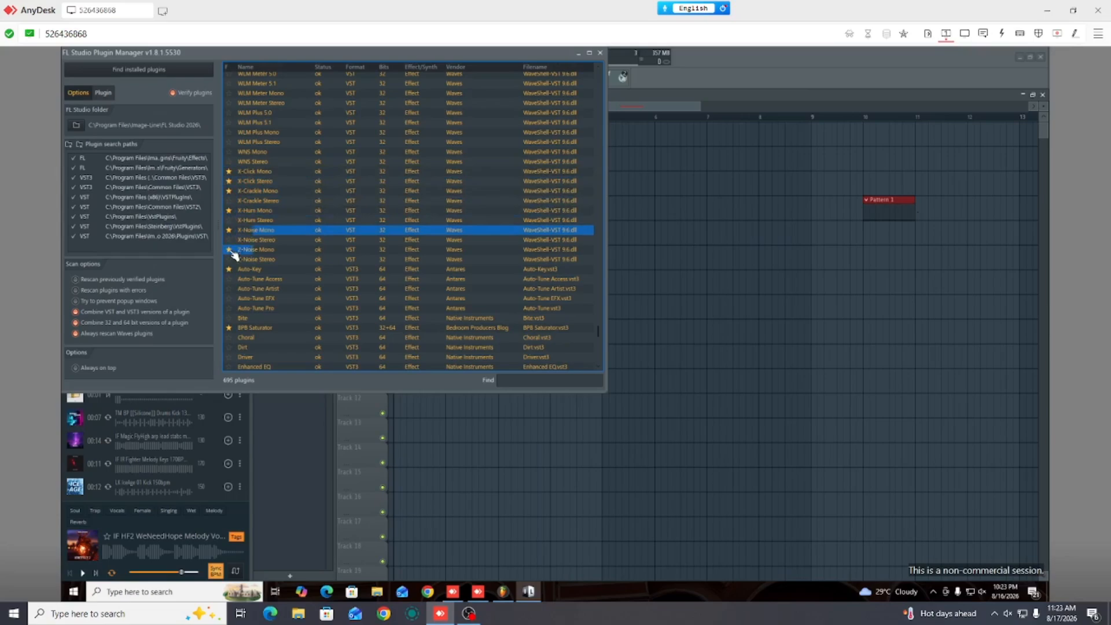
Mark Auto-Tune Artist, Auto-Tune EFX, Auto-Tune Pro and the VST3 version of Fresh Air as favorites
left_click(229, 288)
left_click(229, 298)
left_click(229, 308)
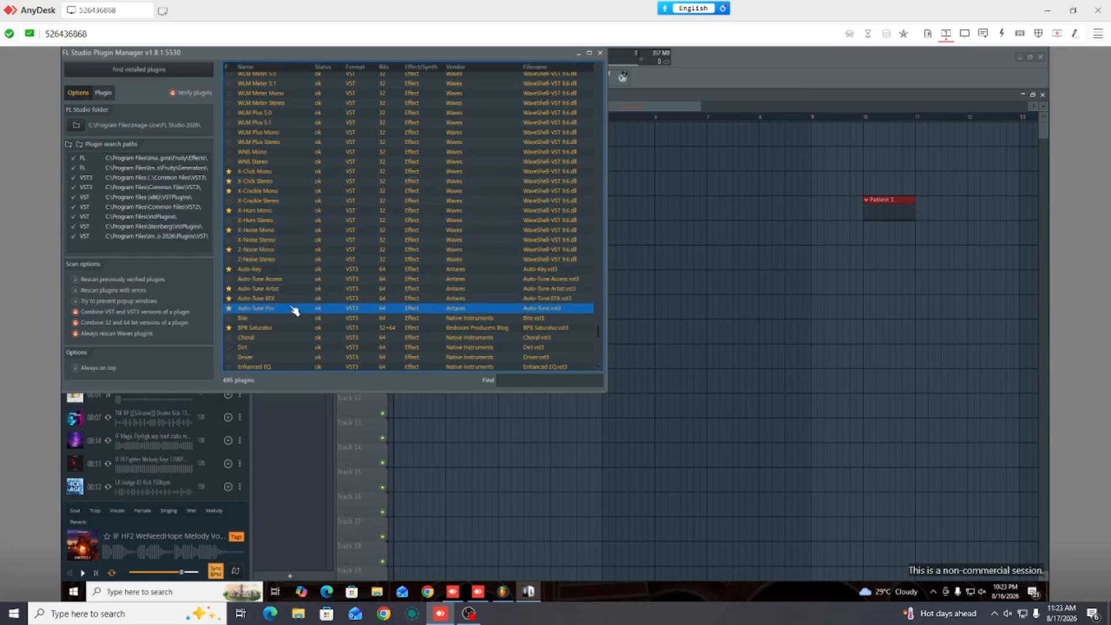
scroll(295, 312, "down", 5)
scroll(294, 310, "down", 4)
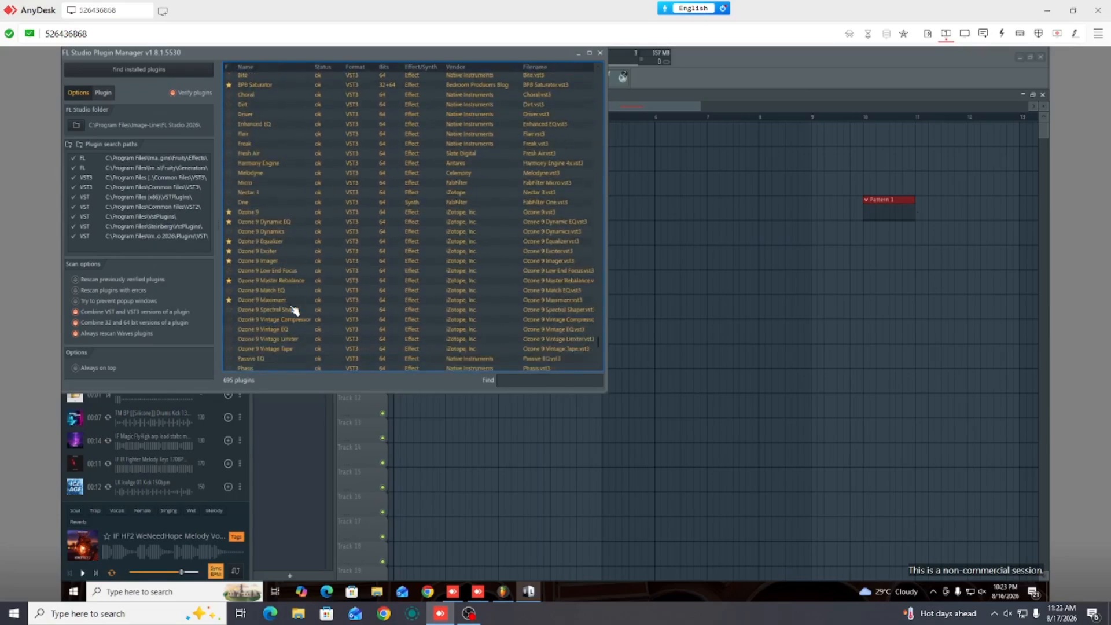
left_click(231, 150)
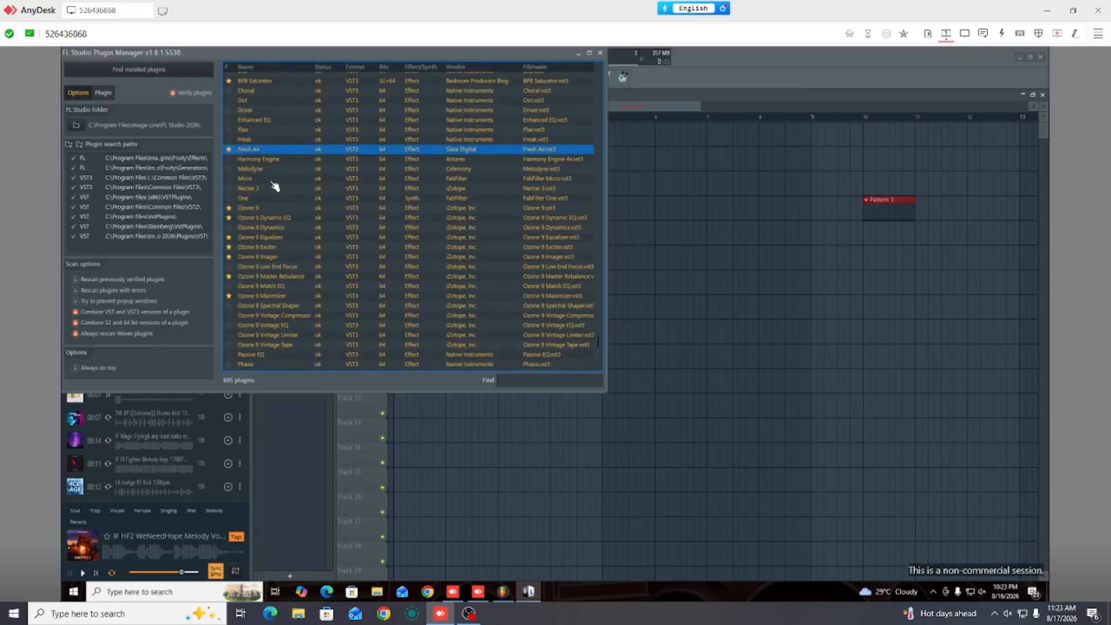
Check the rest of the VST3 plugins, filter the list by "vo" and clear the filter
scroll(276, 185, "down", 6)
scroll(276, 187, "down", 5)
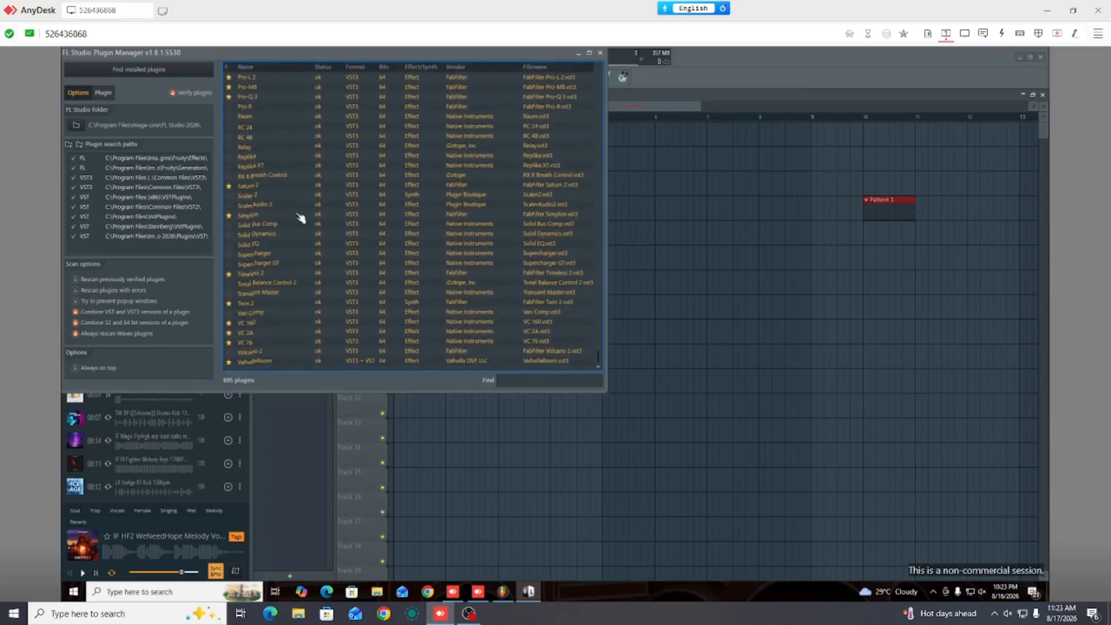
left_click(524, 380)
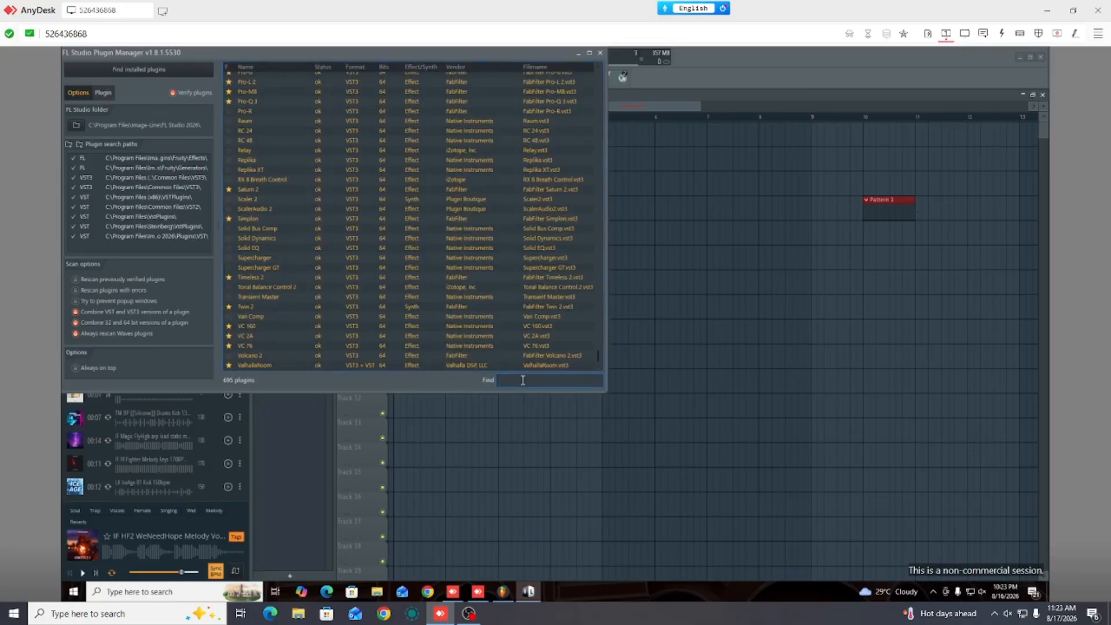
type("vo")
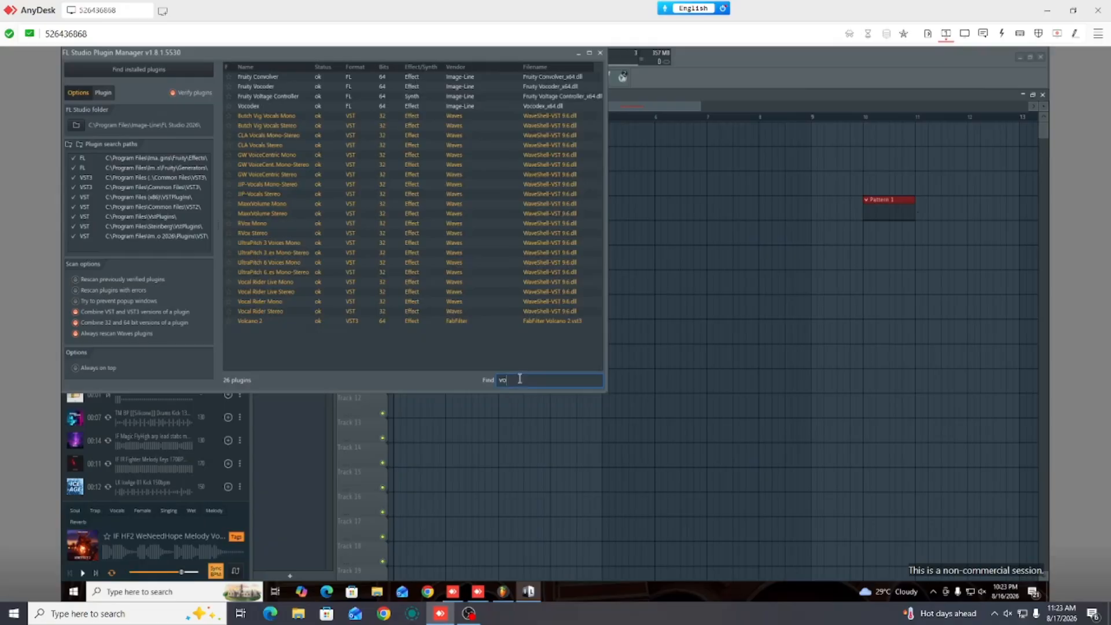
key("BackSpace")
key("BackSpace")
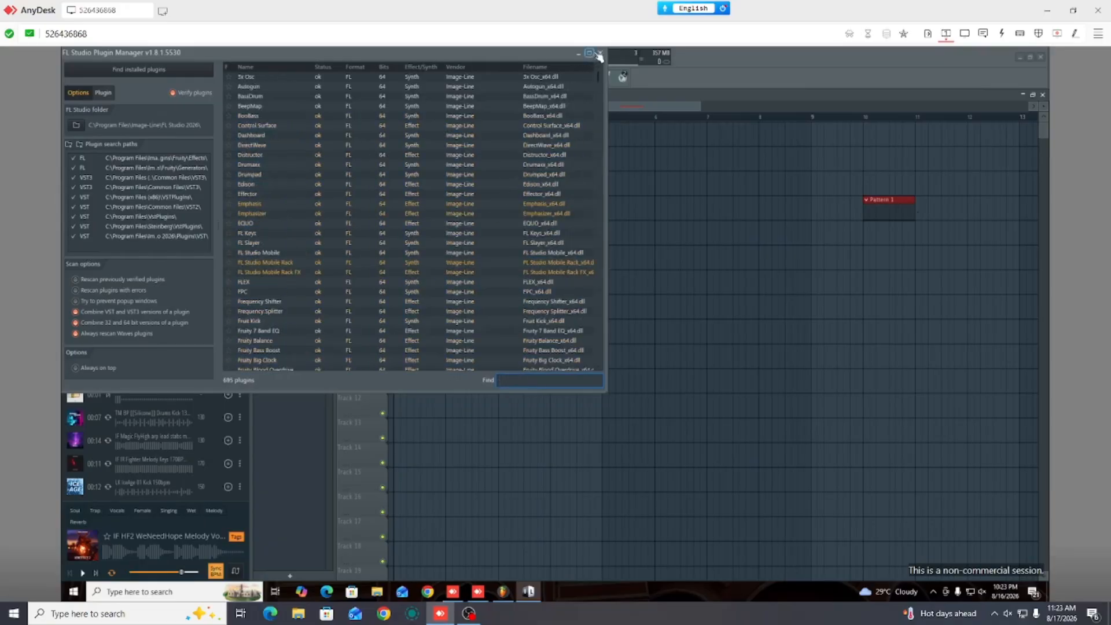
Scan for installed plugins again, skipping the WaveShell-VST3 9.6 files
left_click(161, 70)
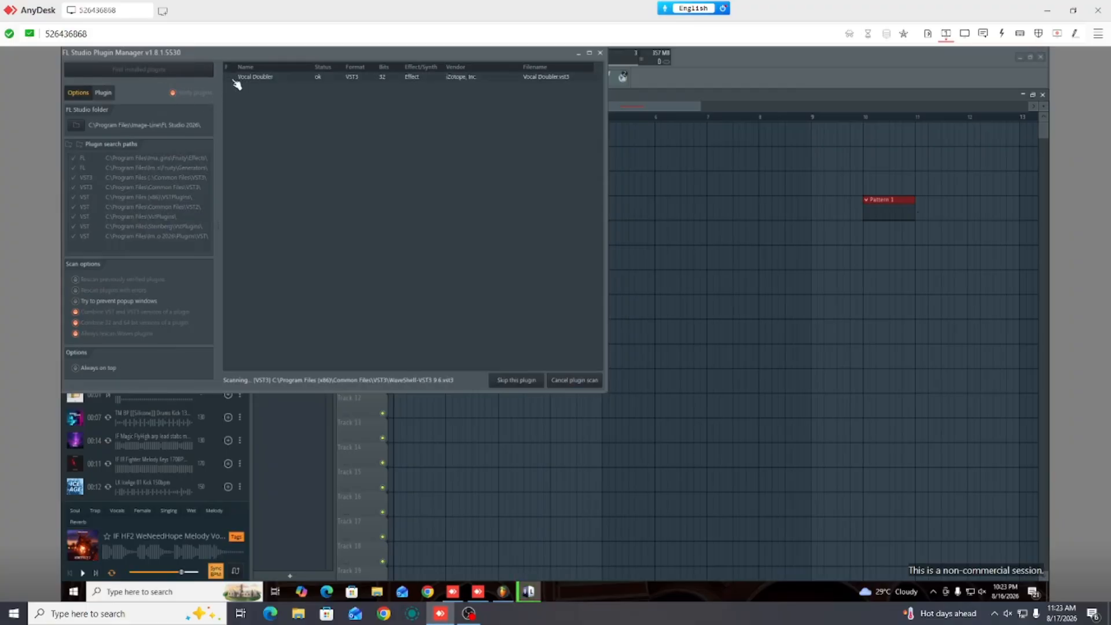
left_click(529, 385)
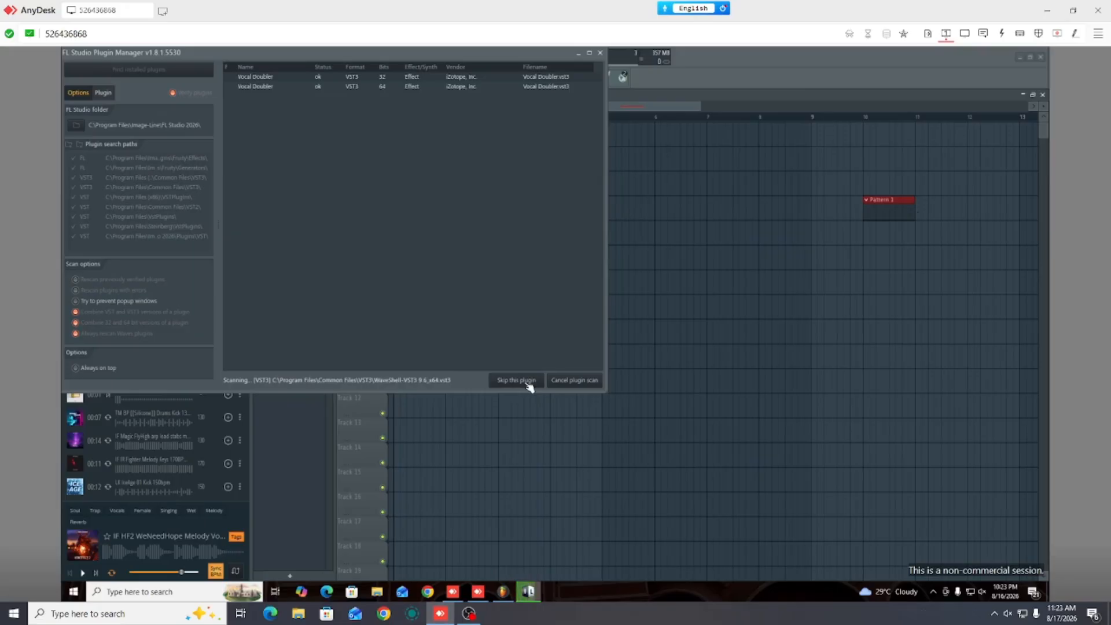
left_click(528, 383)
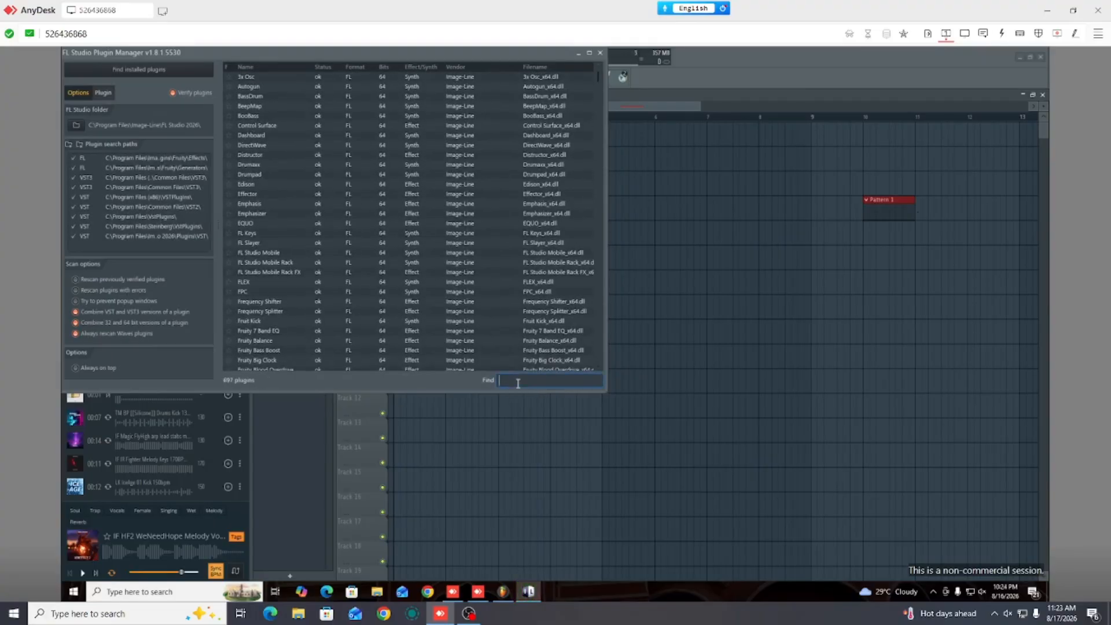
Filter the plugins by "voca", mark the VST version of Vocal Doubler as a favorite and close the plugin manager
type("voca")
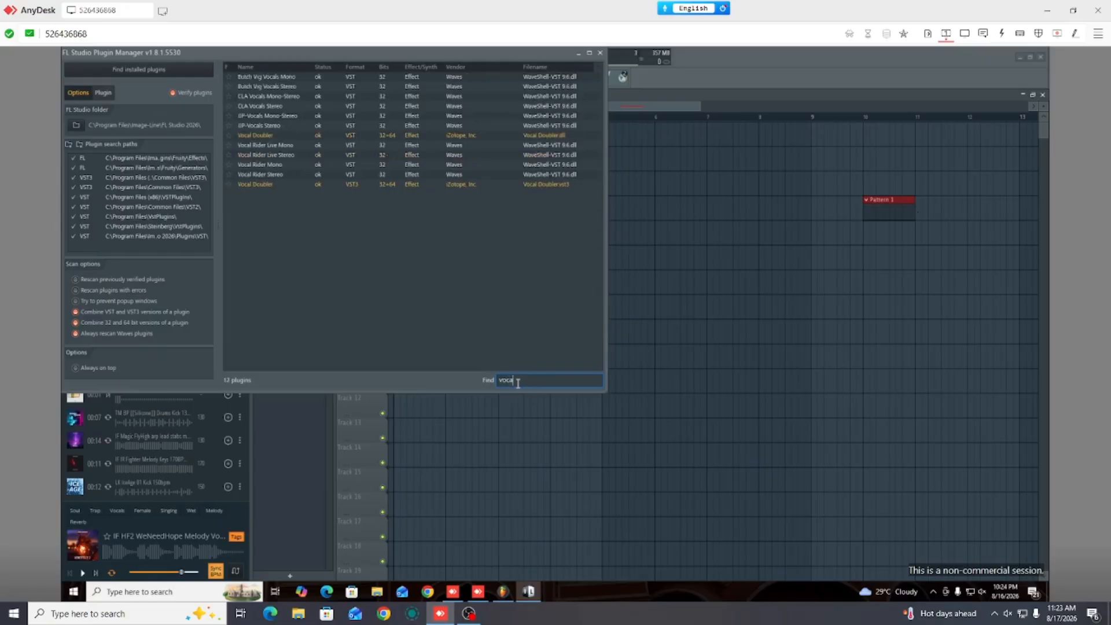
left_click(239, 136)
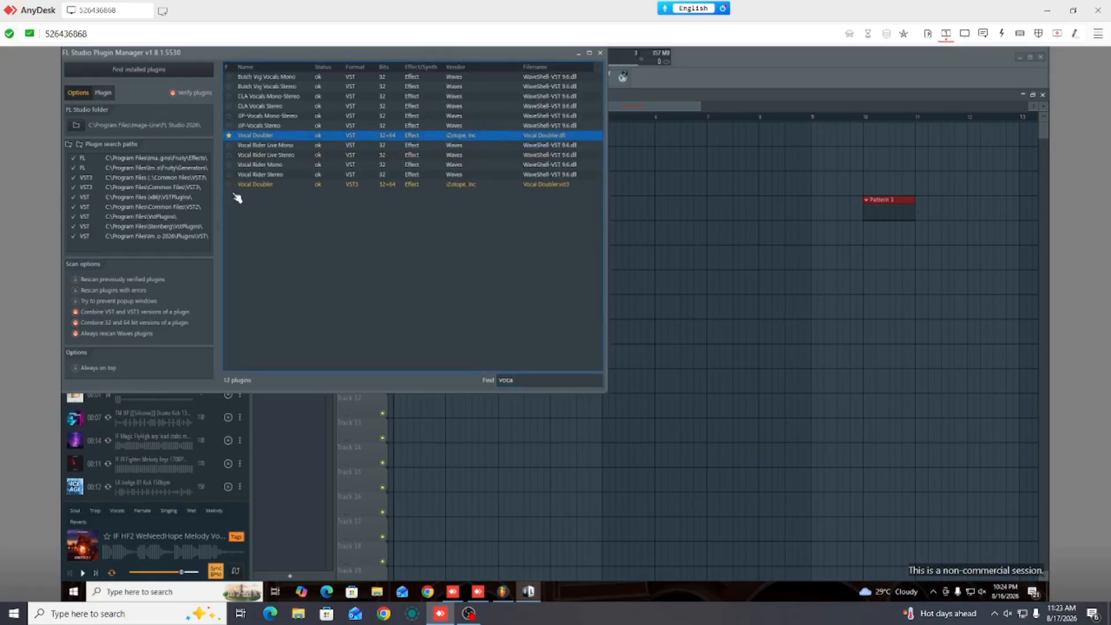
left_click(600, 53)
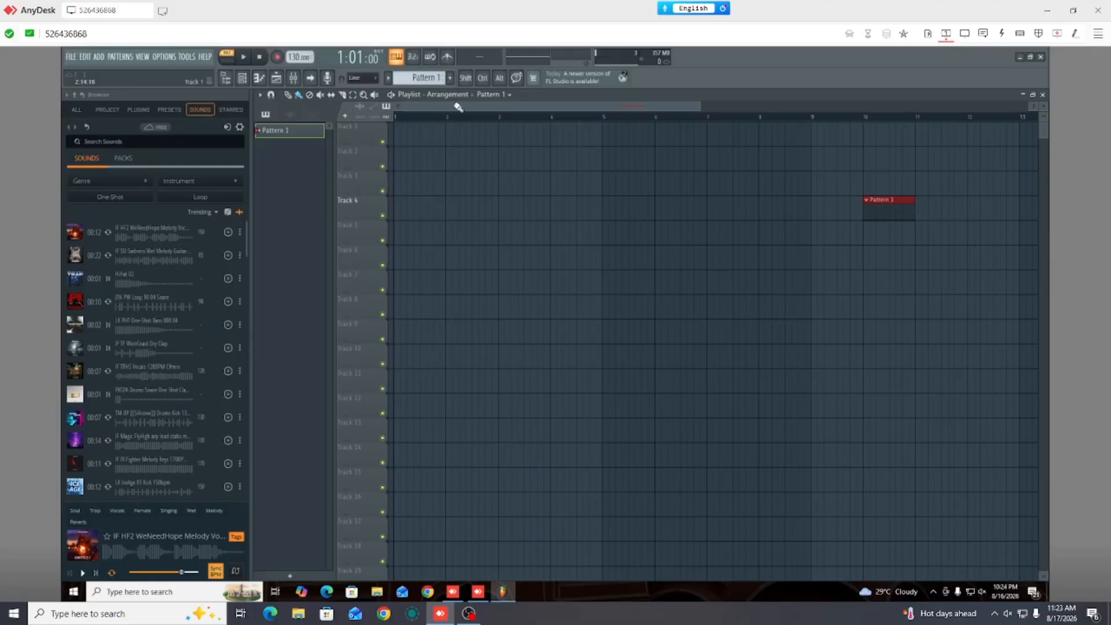
Show the mixer and open the full effect plugin list for slot 1 of the Master track
left_click(294, 77)
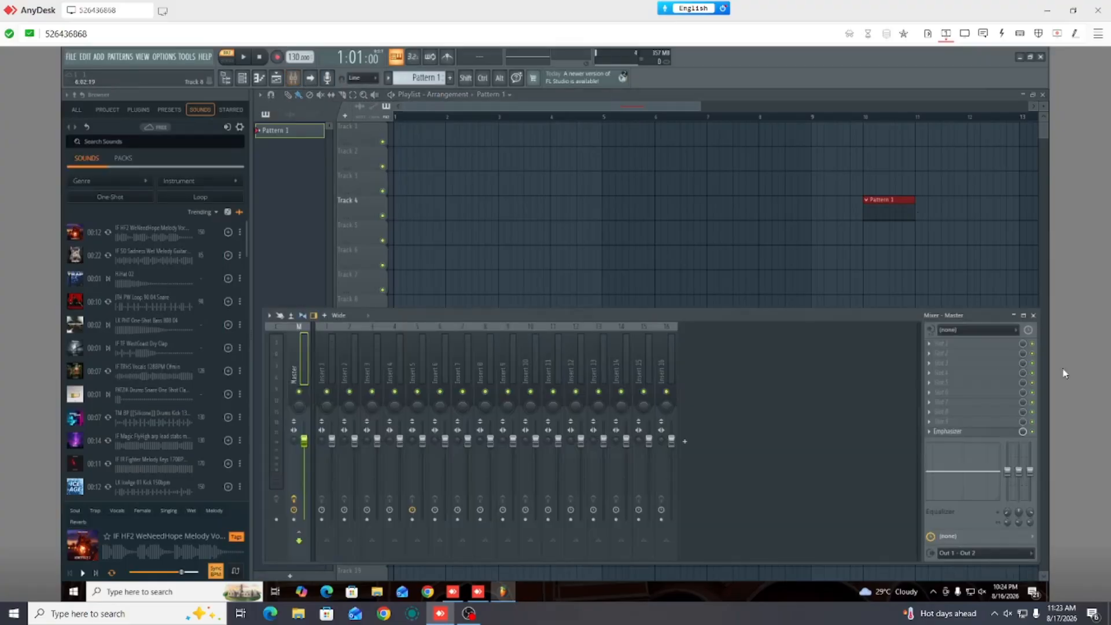
left_click(962, 344)
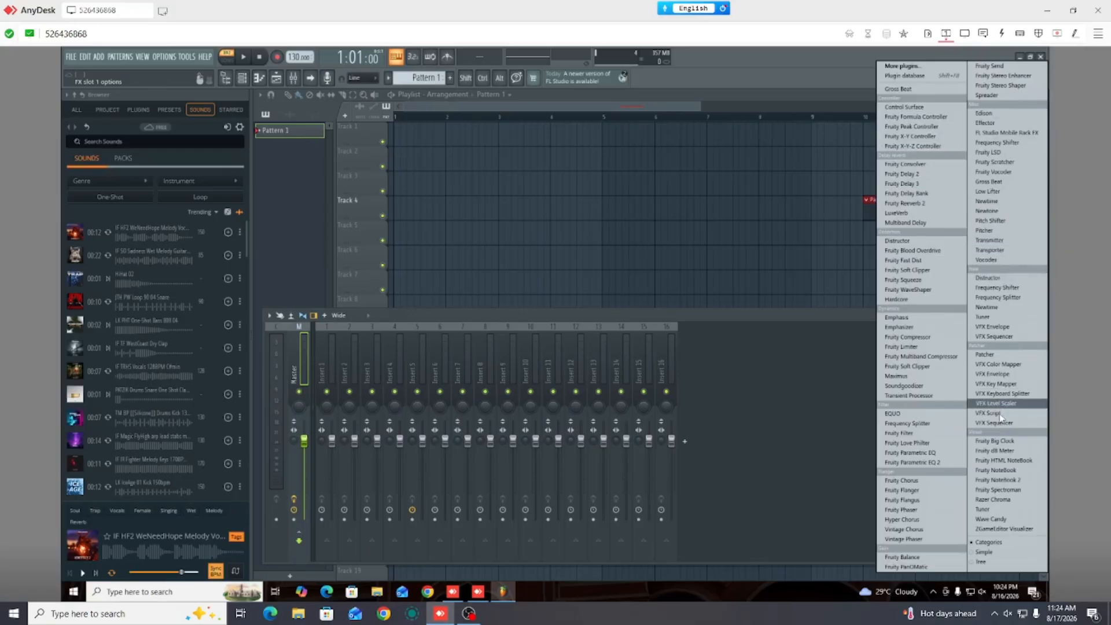
left_click(906, 69)
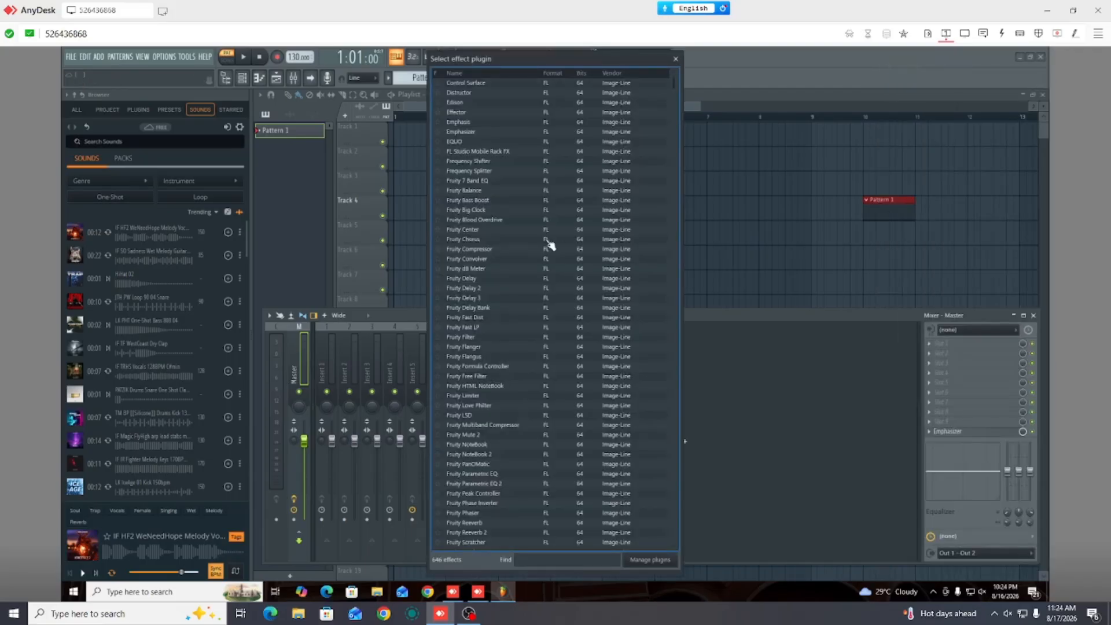
Browse the effect list, filter it by "tune" and load Auto-Tune Pro into slot 1 of the Master track
scroll(521, 250, "down", 10)
scroll(490, 258, "down", 3)
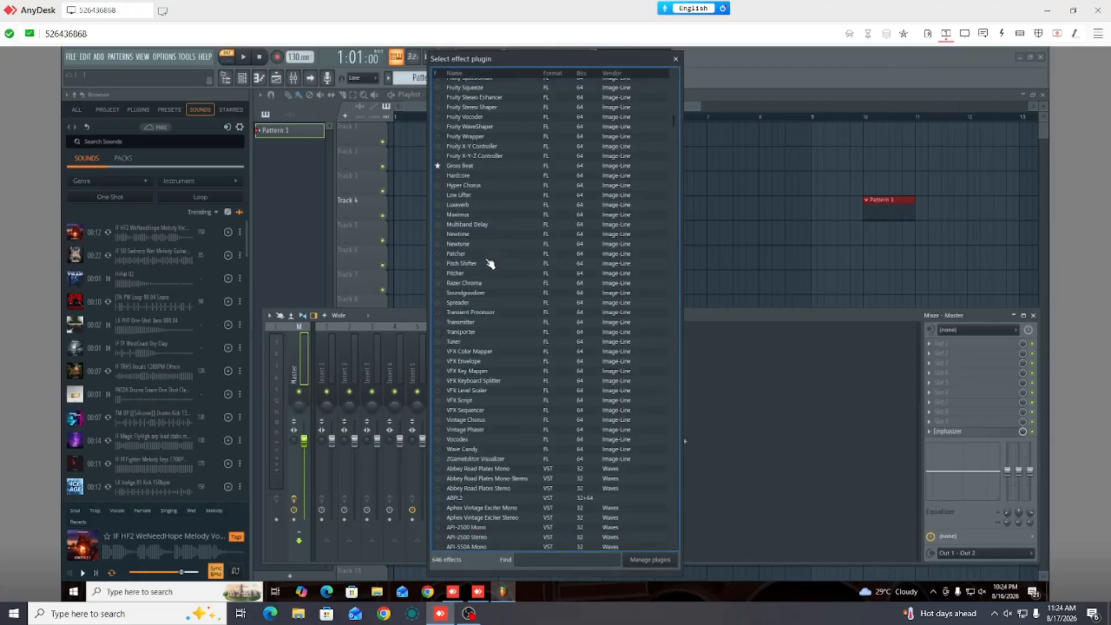
scroll(489, 264, "down", 13)
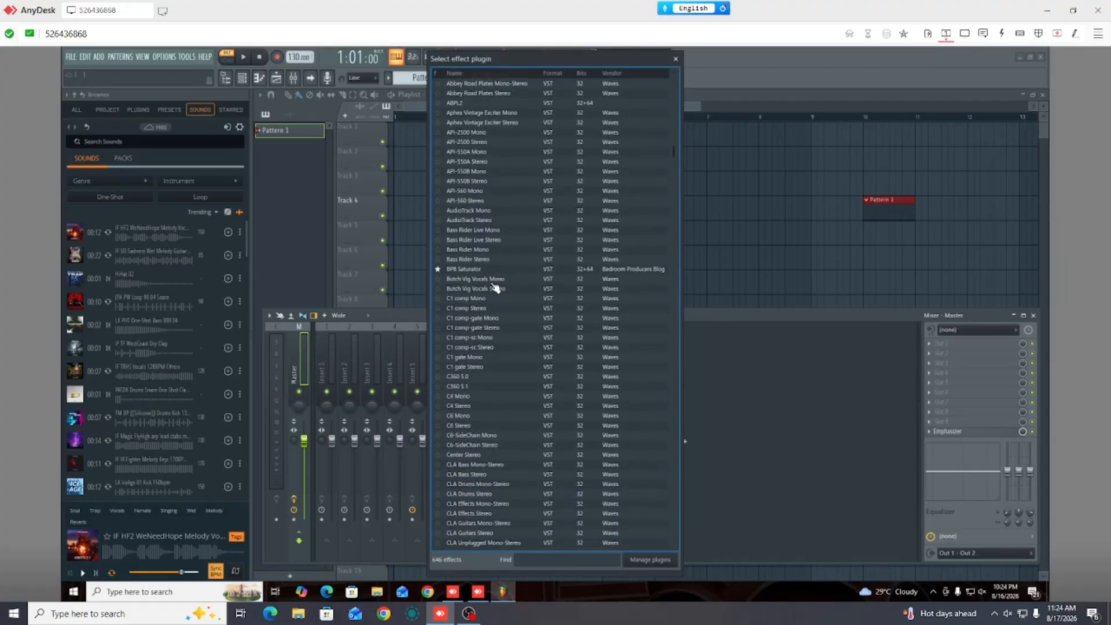
scroll(495, 288, "down", 12)
scroll(519, 433, "down", 3)
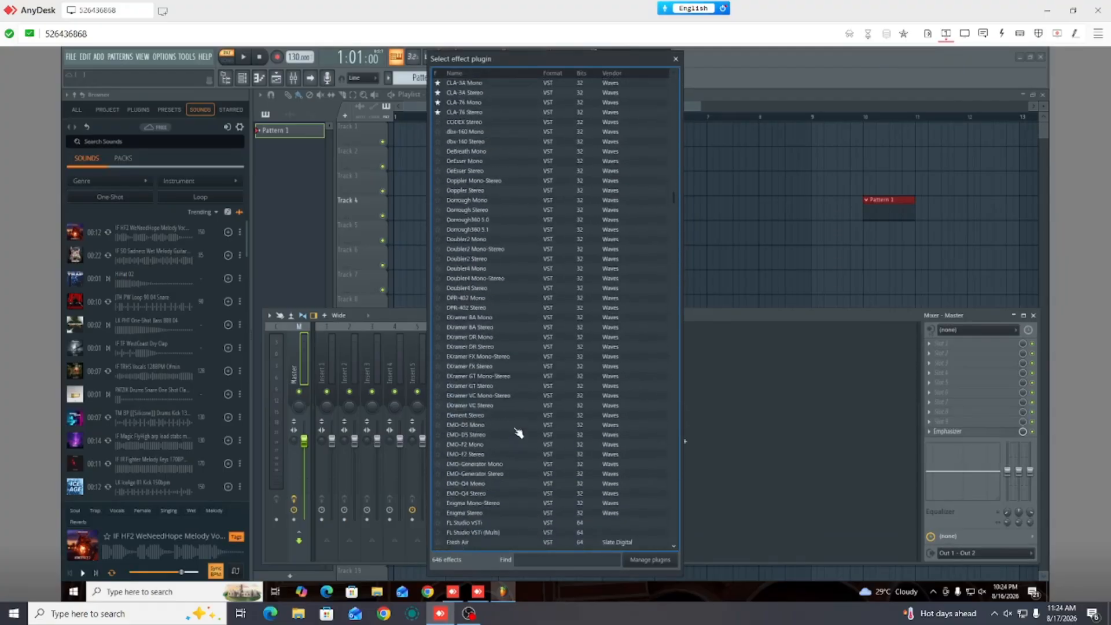
scroll(518, 433, "down", 9)
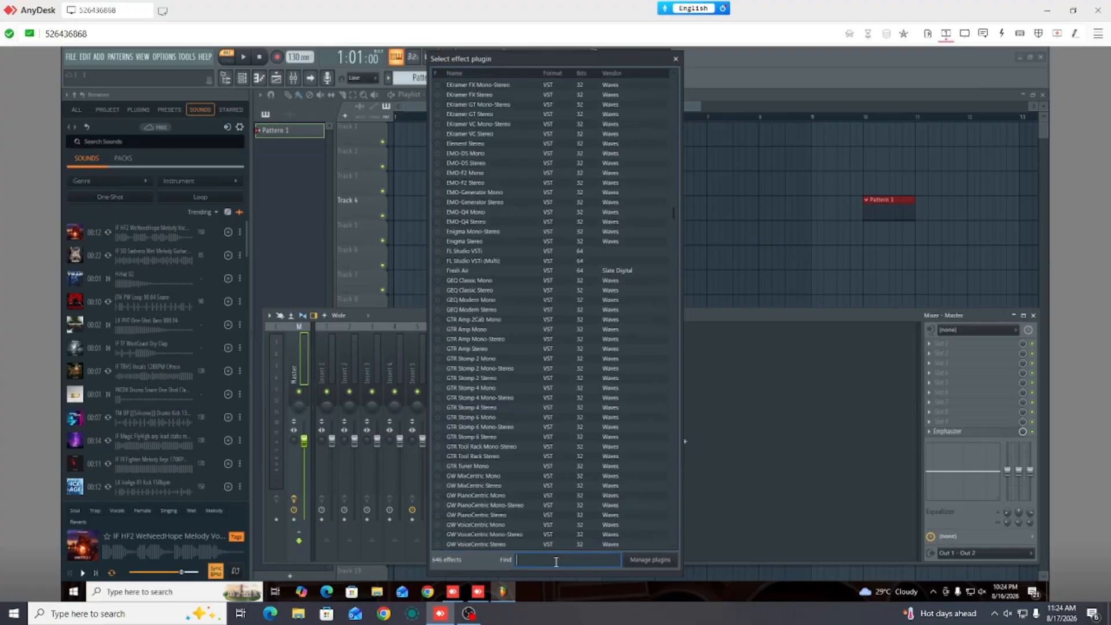
type("tune")
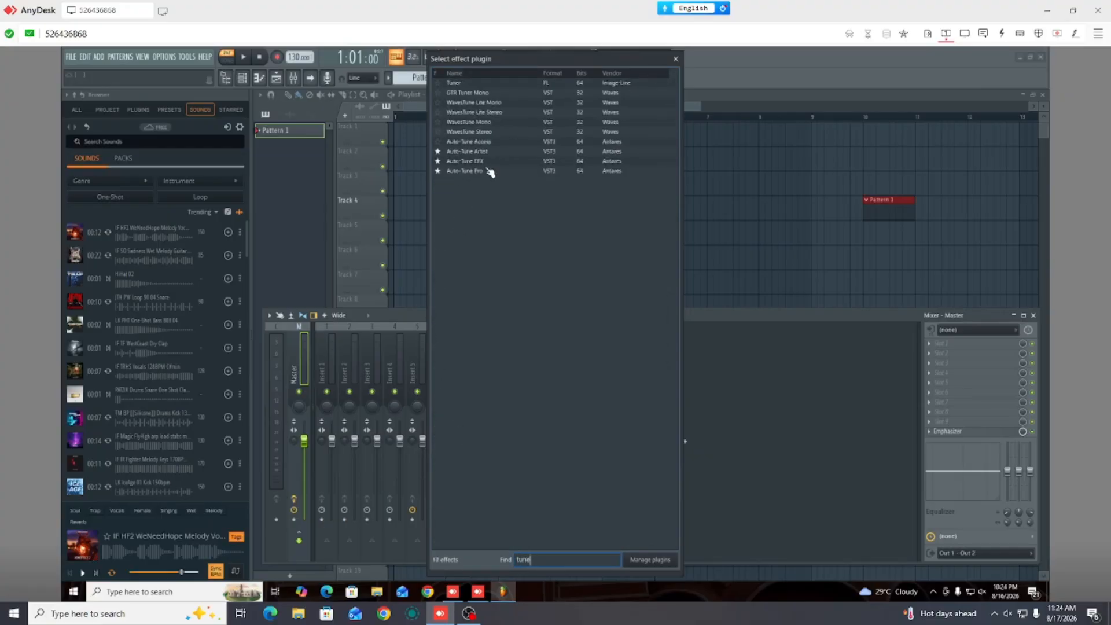
double_click(463, 171)
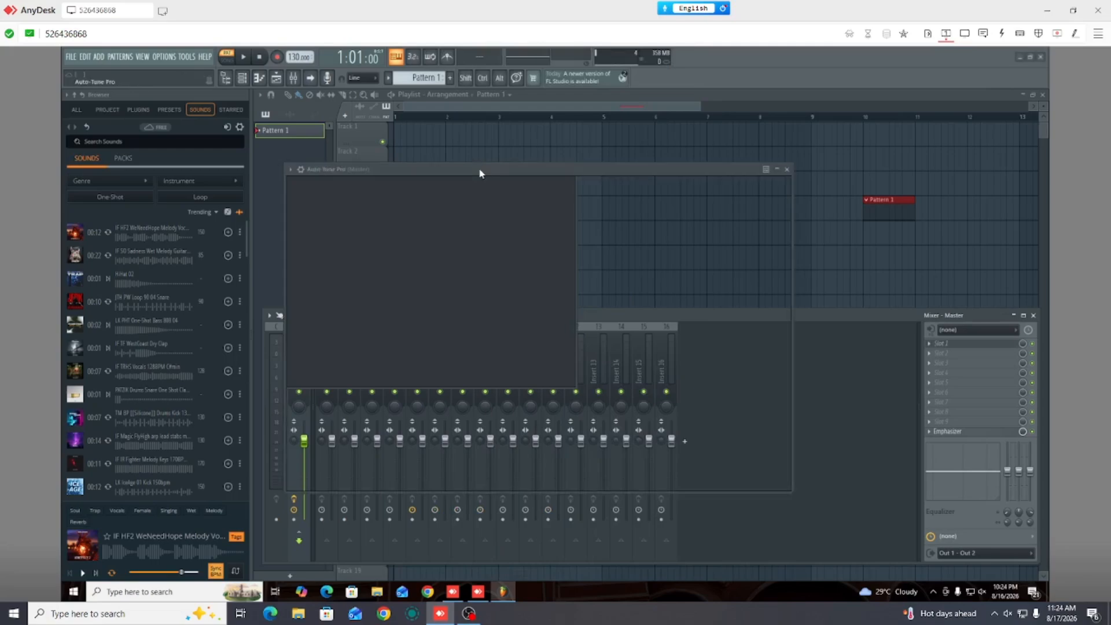
Close the Auto-Tune Pro window, filter the full effect list by "key" and load Auto-Key into slot 2 of the Master track
left_click(786, 169)
left_click(959, 355)
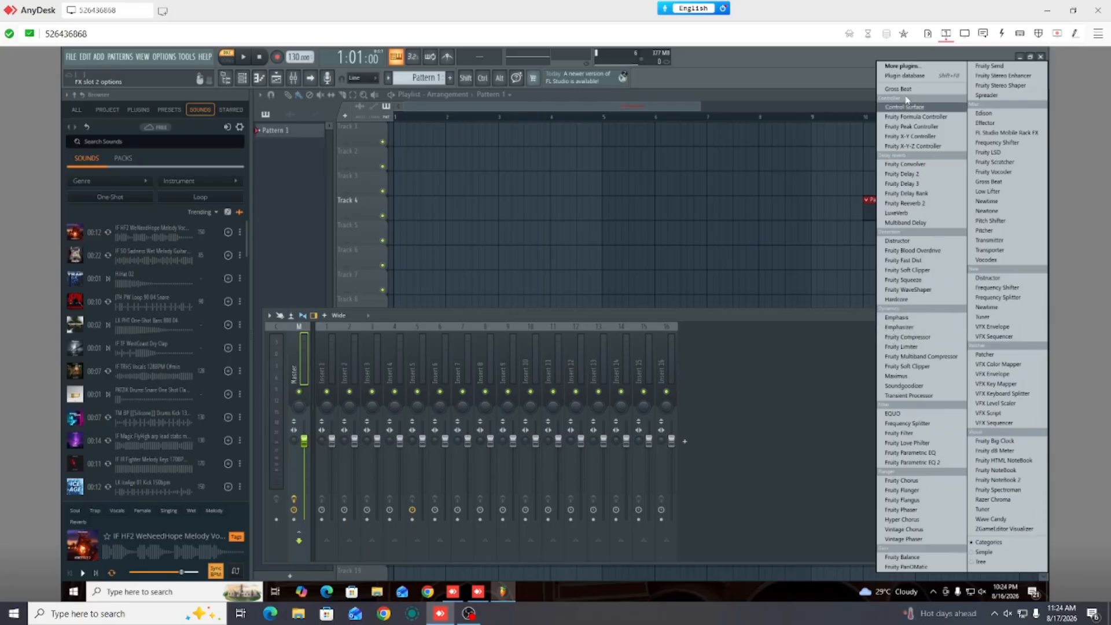
left_click(905, 68)
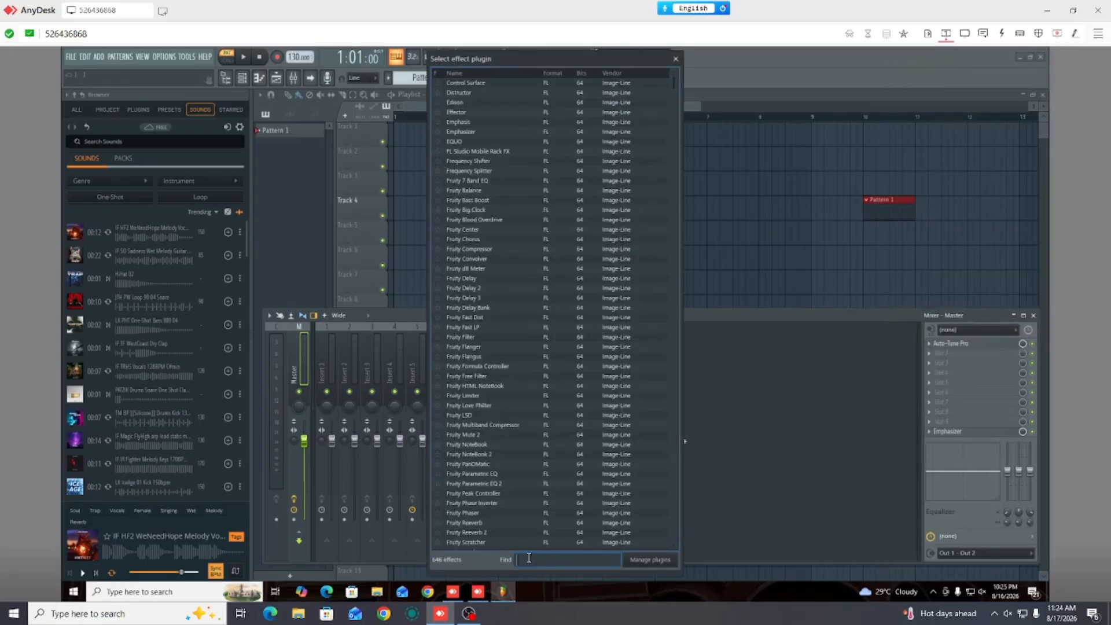
type("key")
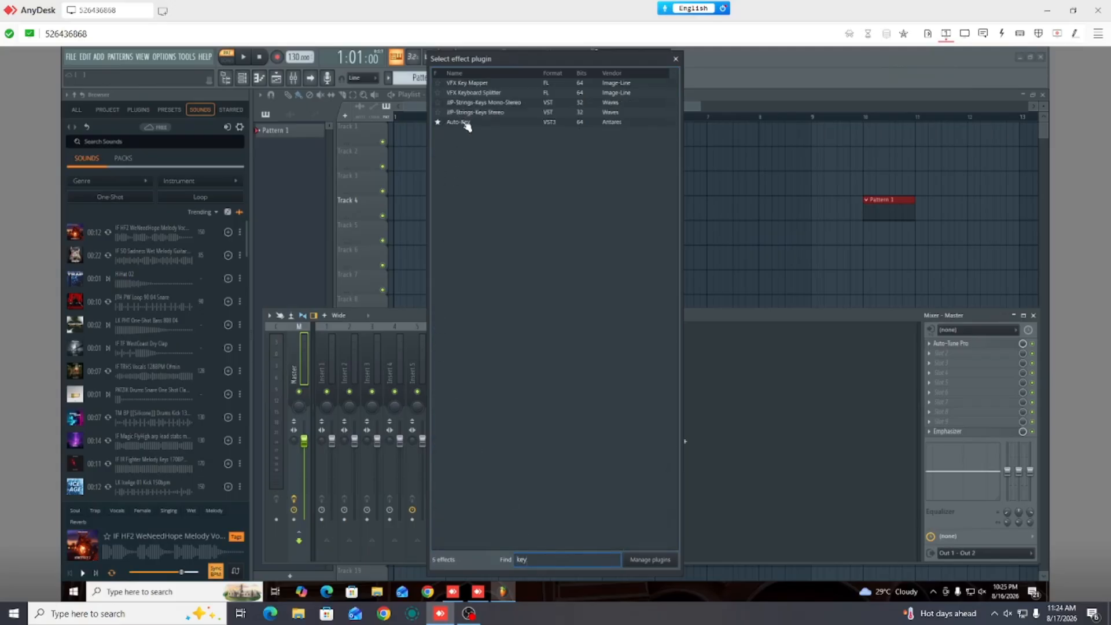
double_click(460, 123)
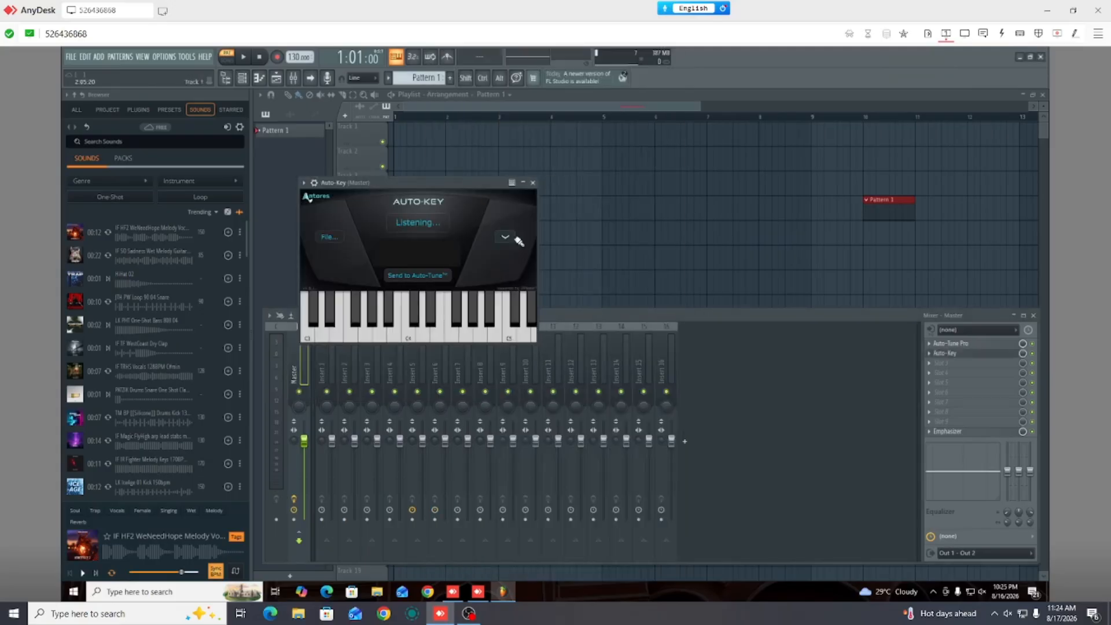
Filter the full effect list by "pro", load Pro-Q 3 into slot 3 of the Master track and close its window
left_click(953, 364)
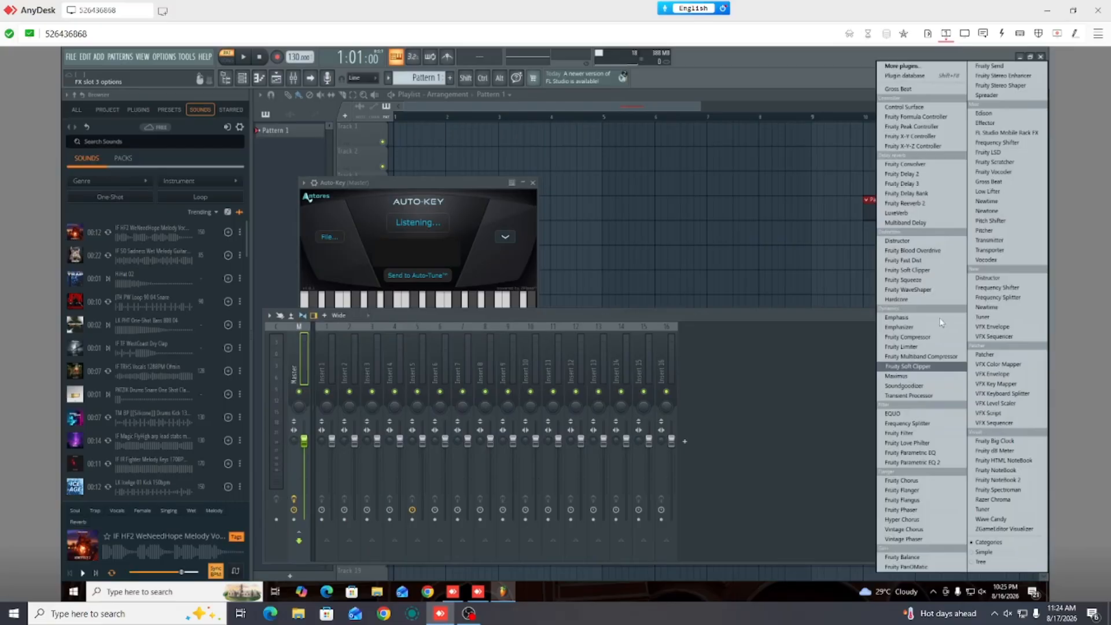
left_click(909, 67)
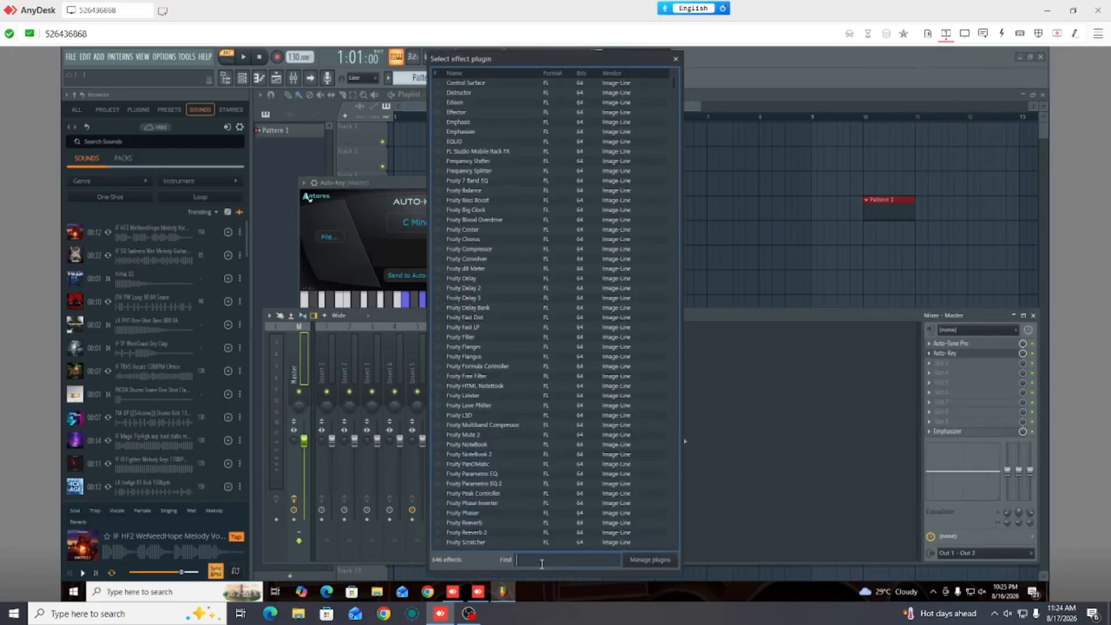
type("pro")
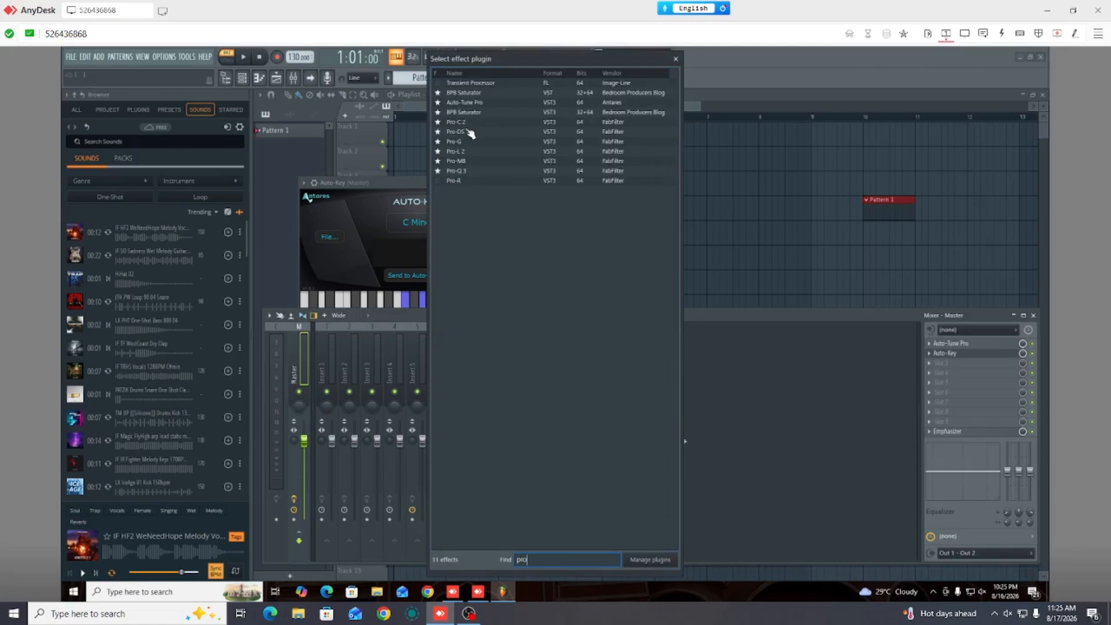
double_click(455, 170)
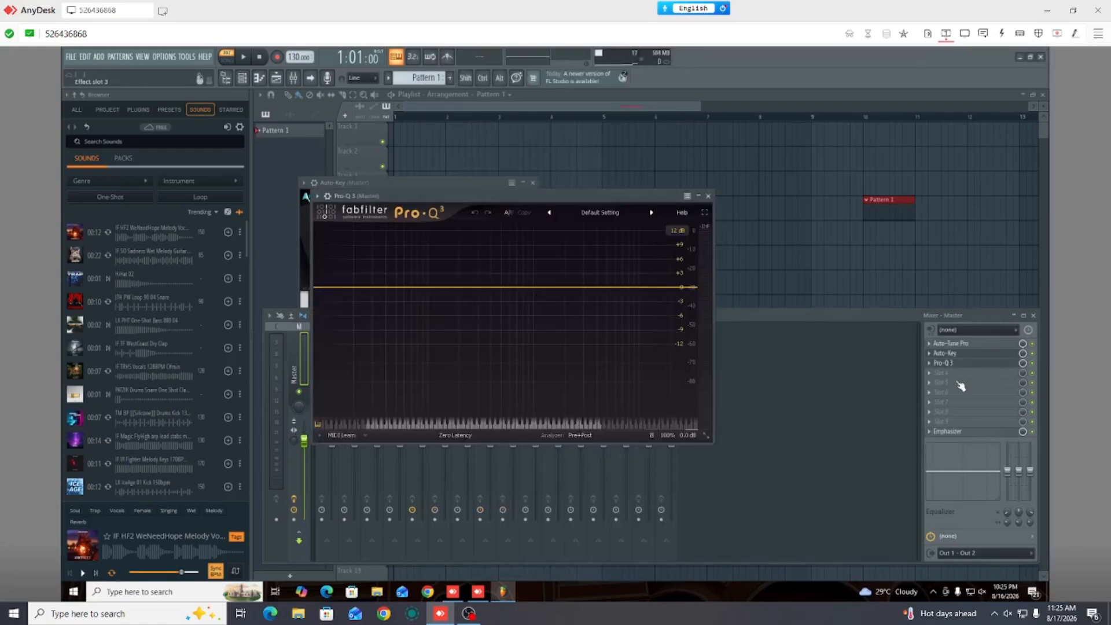
left_click(708, 196)
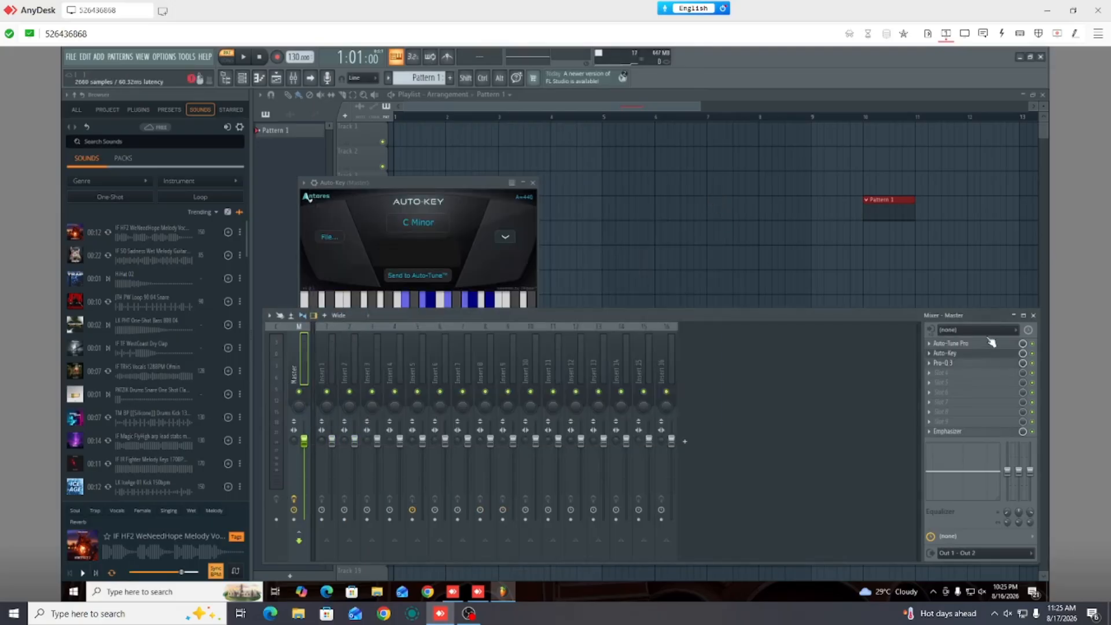
Close the mixer and exit FL Studio without saving the changes to untitled.flp
left_click(1035, 316)
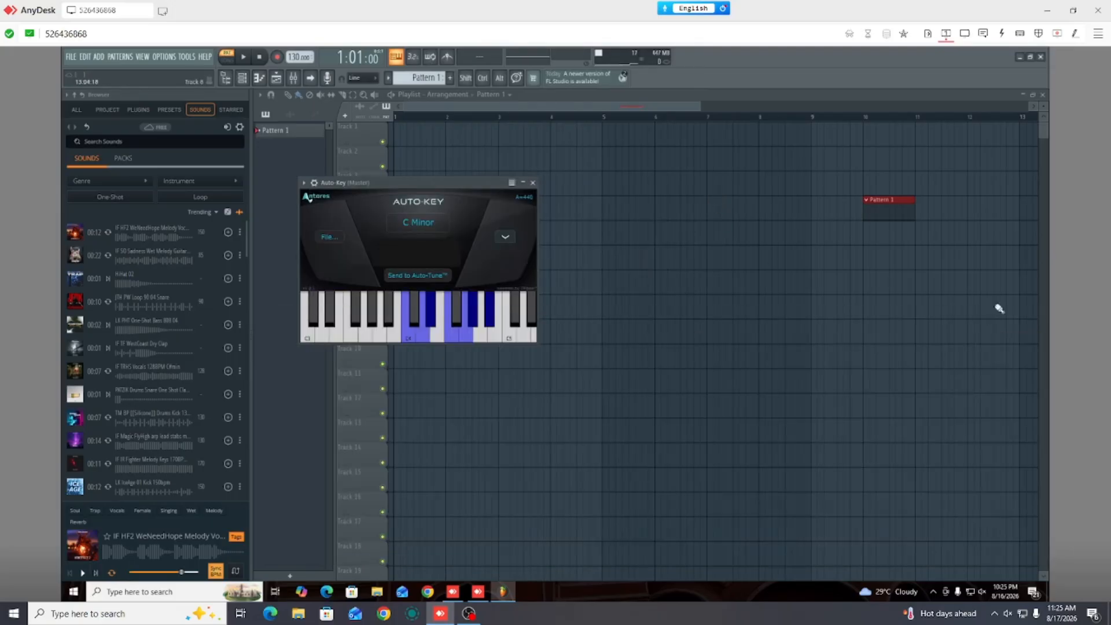
left_click(1041, 57)
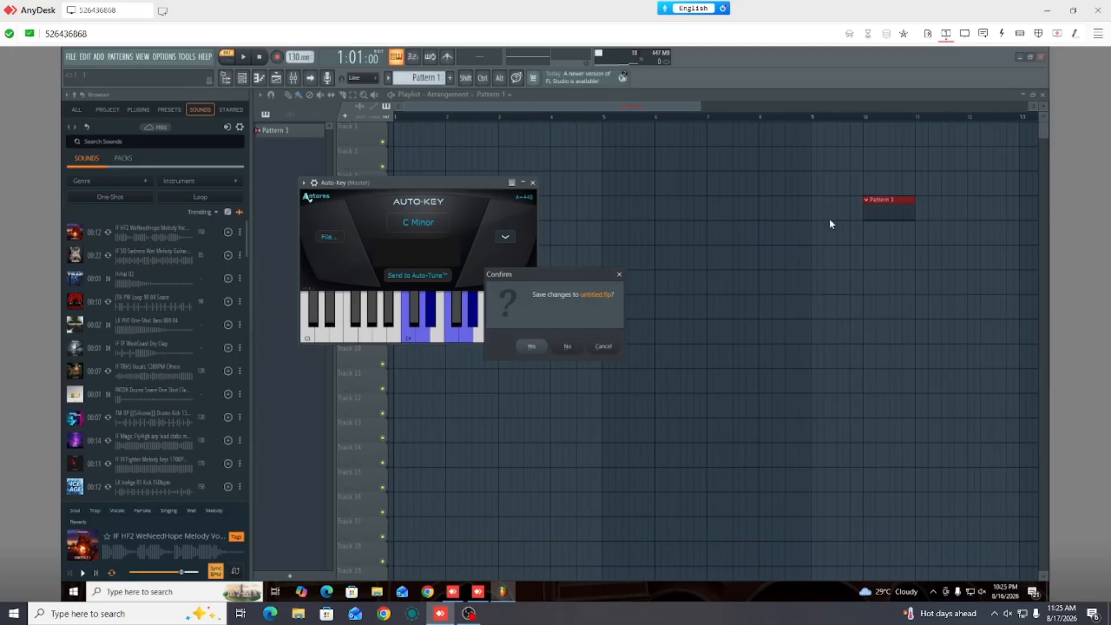
left_click(568, 347)
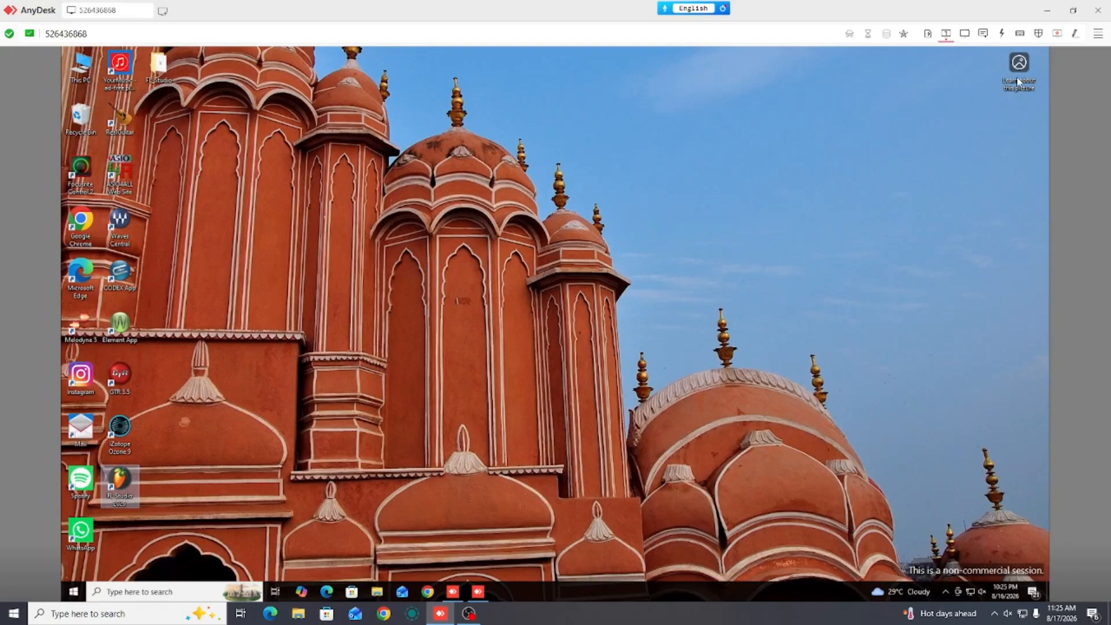
Launch FL Studio 2026 from the remote desktop, allowing the unverified file to run, relaunch it once more and dismiss the welcome window
double_click(119, 483)
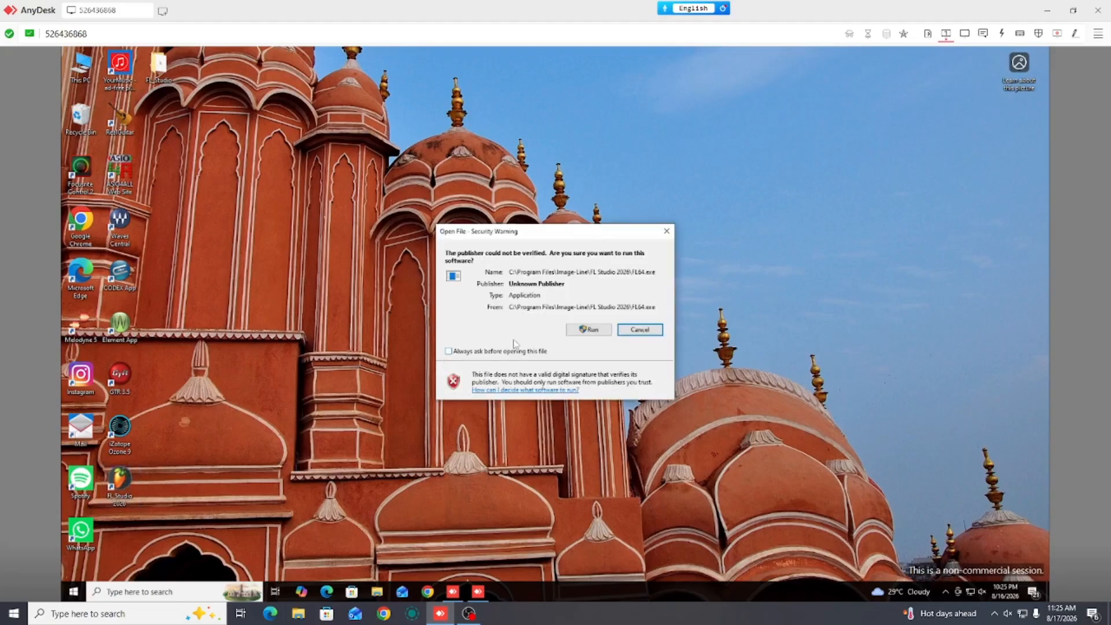
left_click(590, 329)
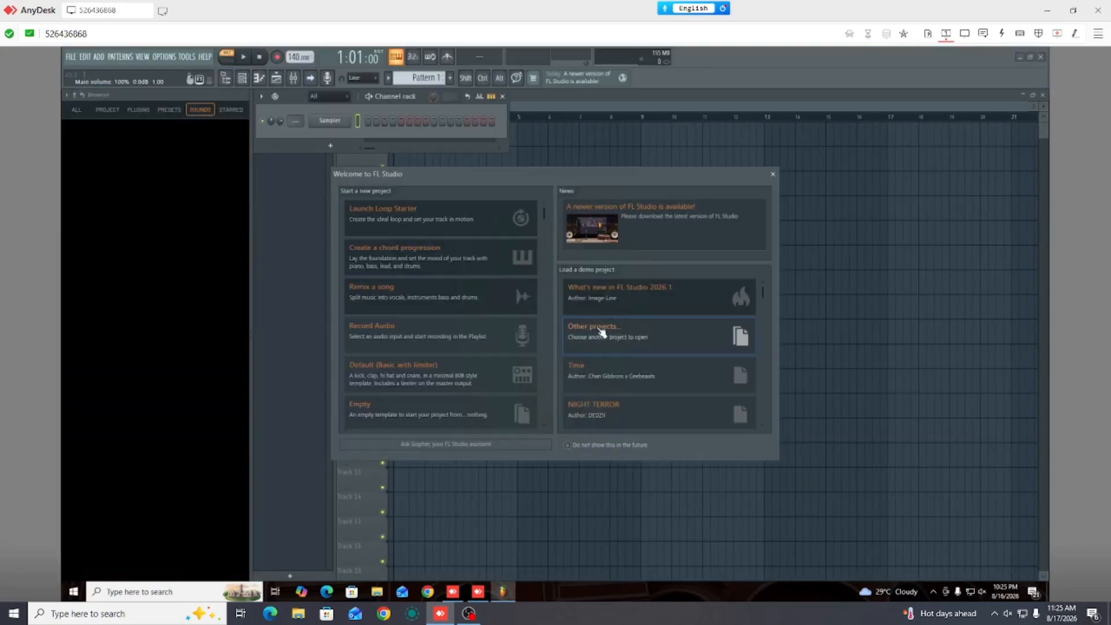
left_click(773, 174)
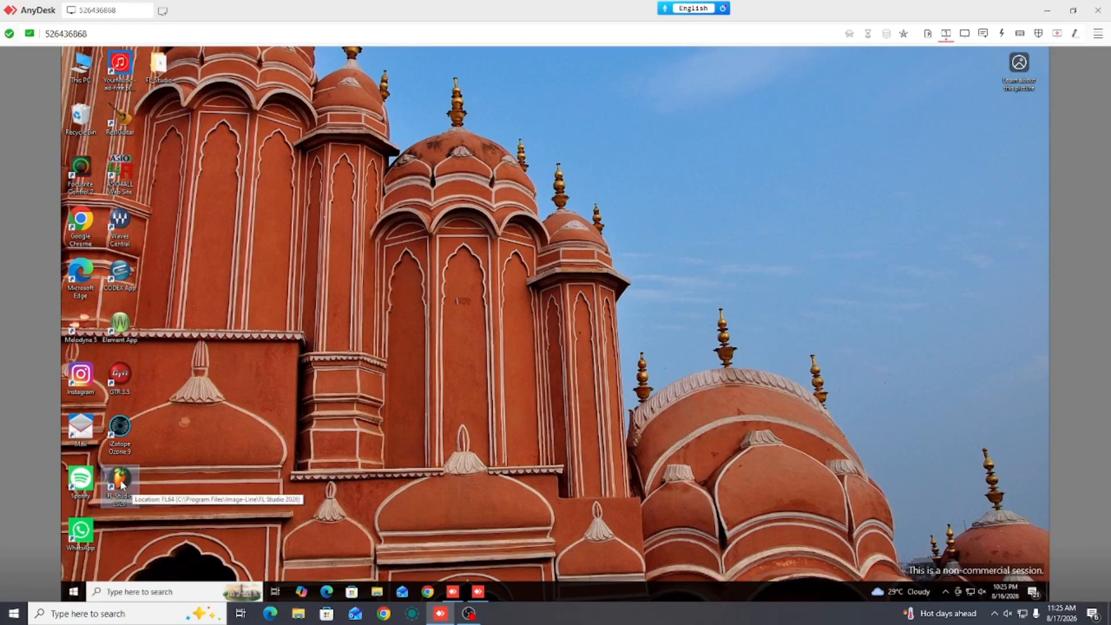
double_click(123, 485)
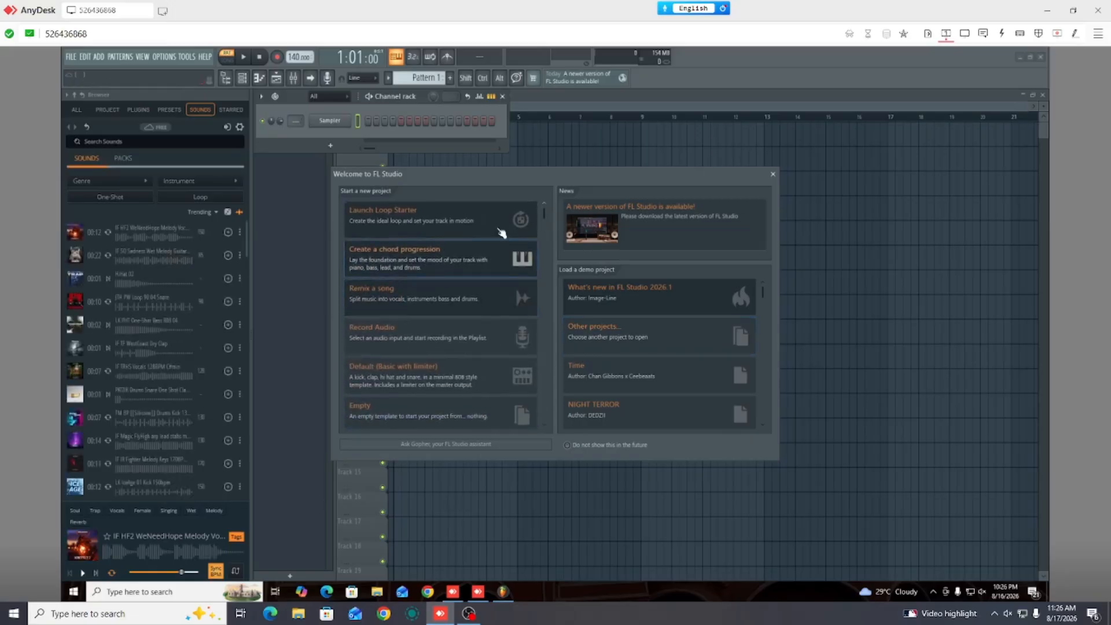
left_click(774, 175)
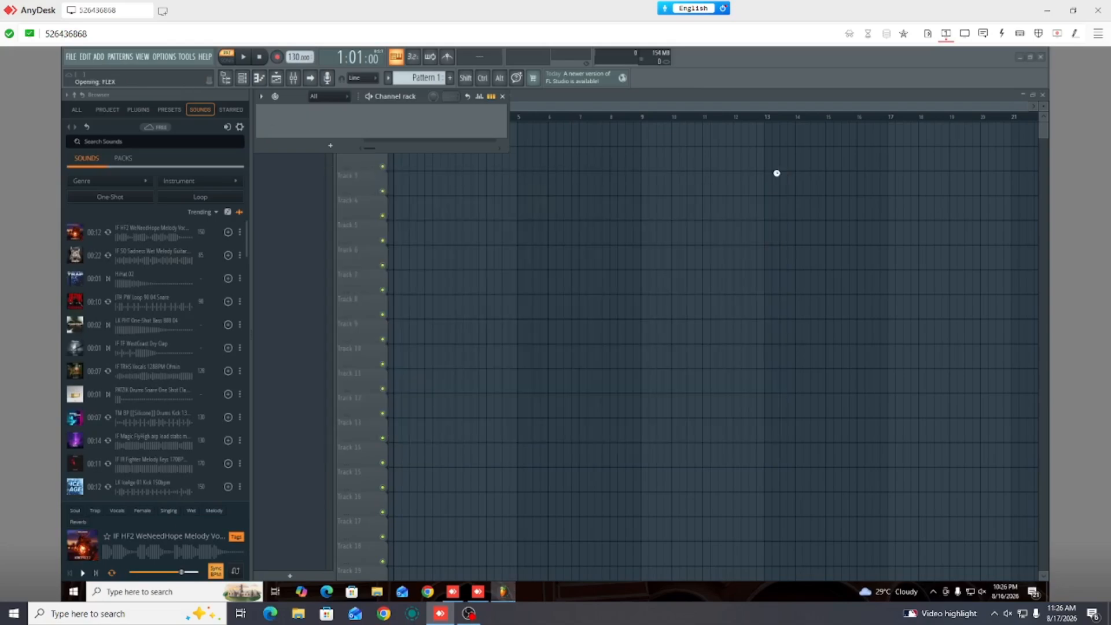
Show the mixer and load the favorite plugin VC 2A into slot 1 of the Master track
left_click(304, 80)
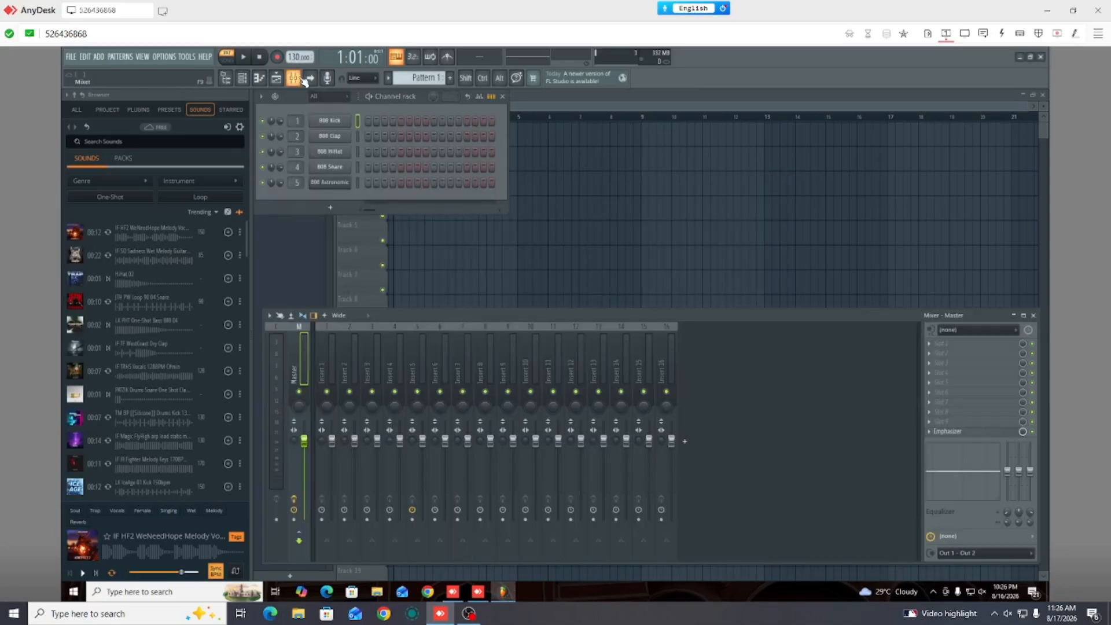
left_click(953, 347)
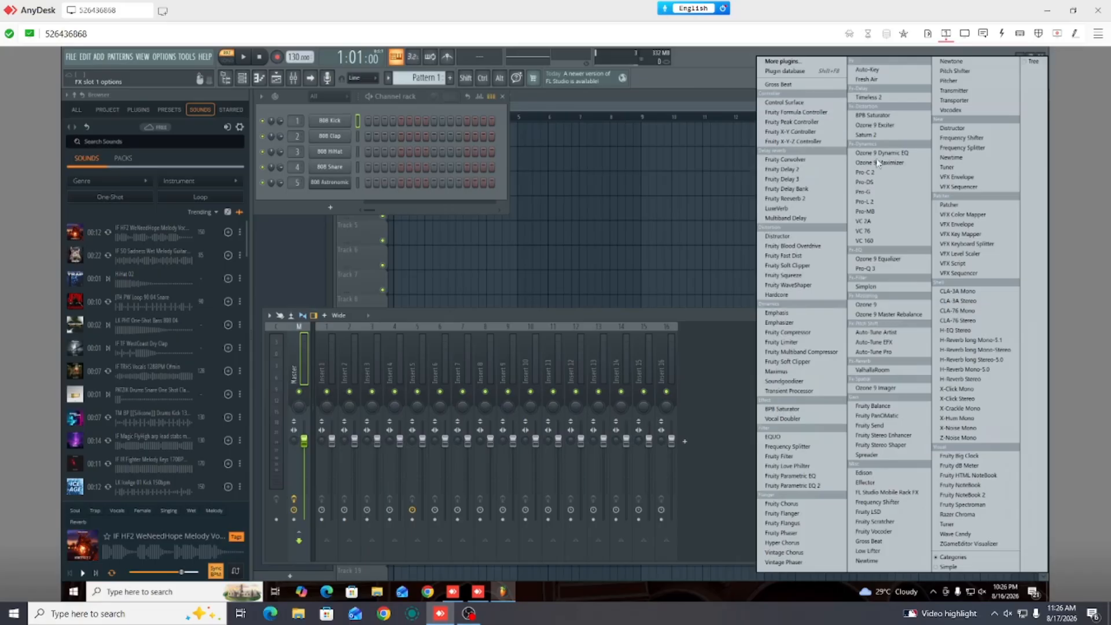
left_click(865, 221)
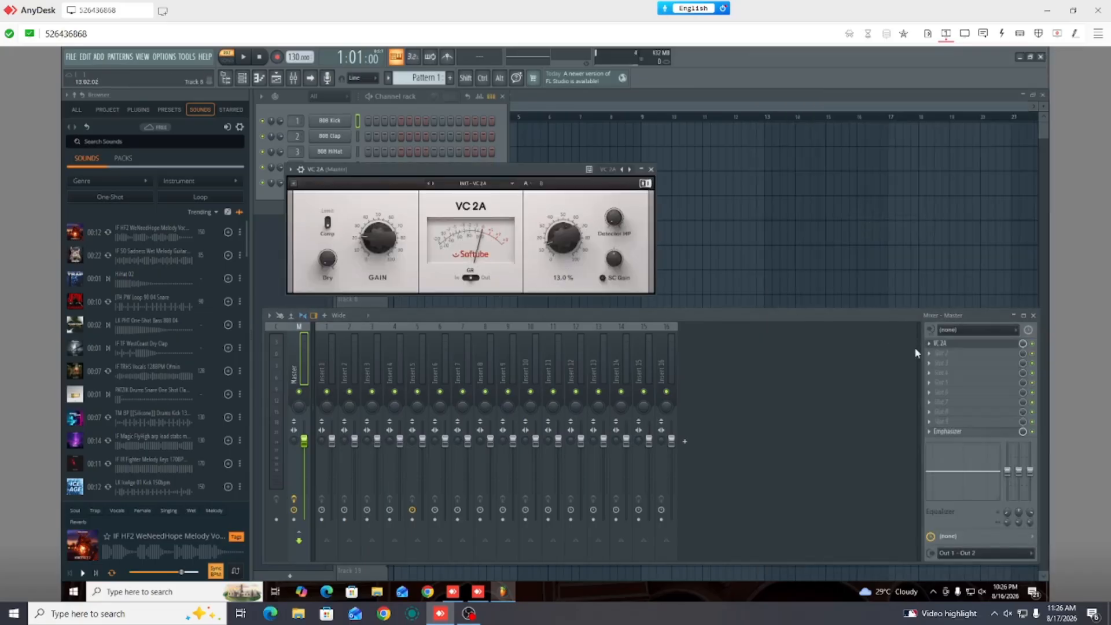
Browse the full effect list for an empty Master slot, leave it without choosing a plugin and close the VC 2A window
left_click(950, 362)
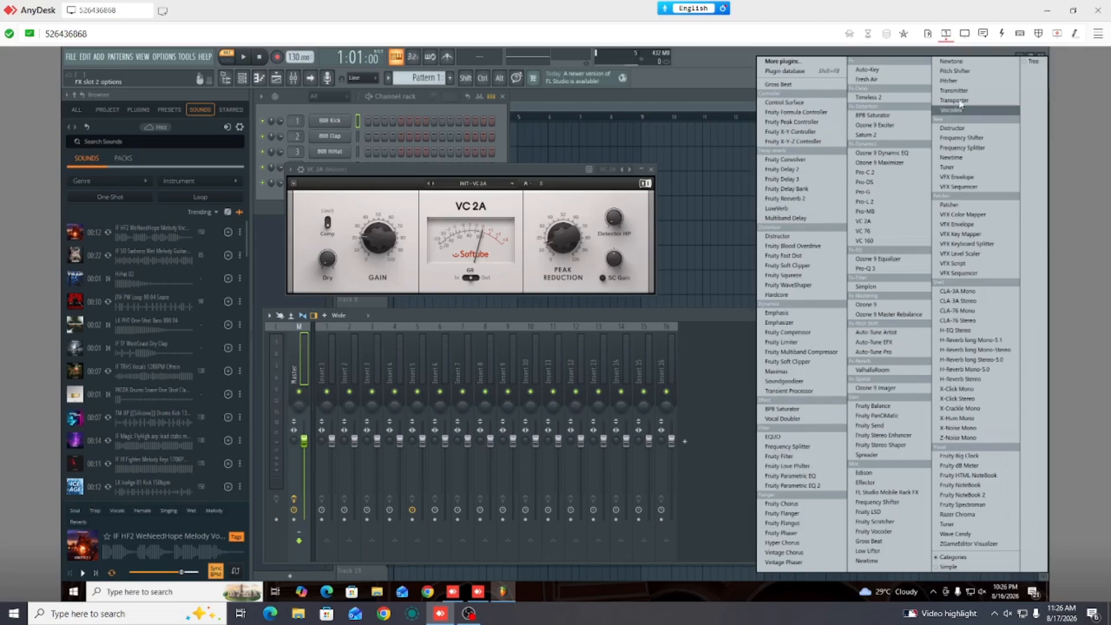
left_click(792, 62)
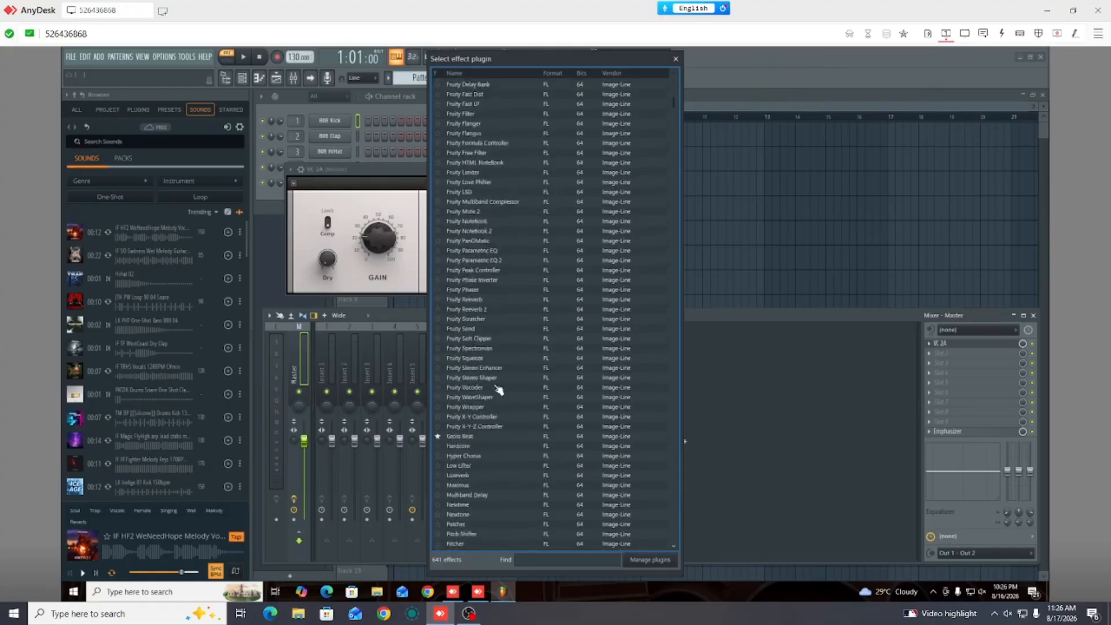
scroll(496, 389, "down", 15)
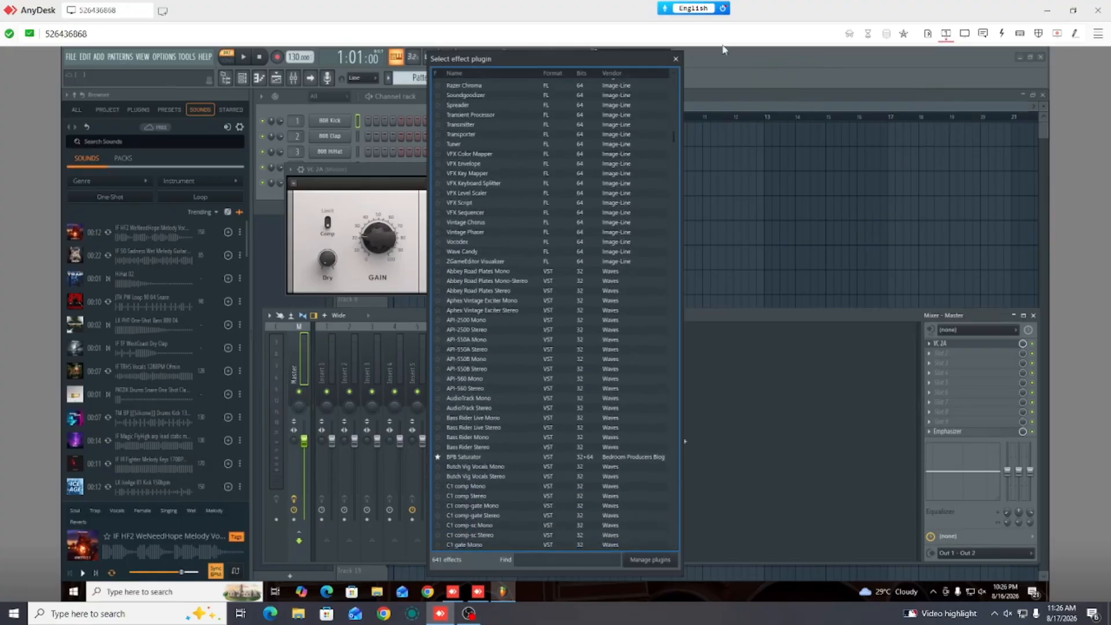
left_click(677, 57)
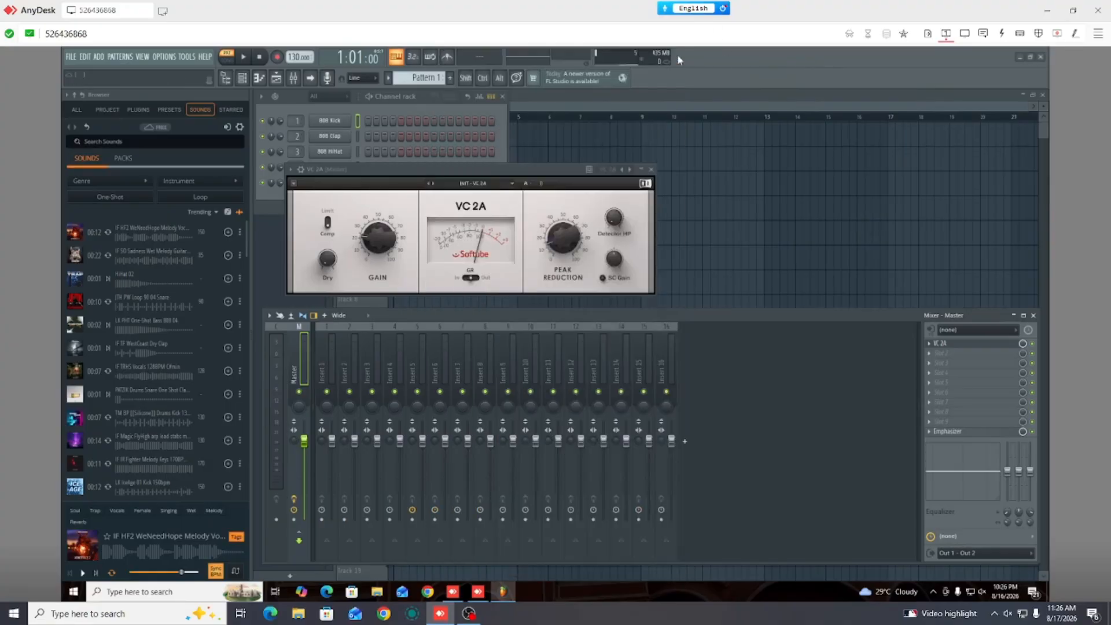
left_click(653, 169)
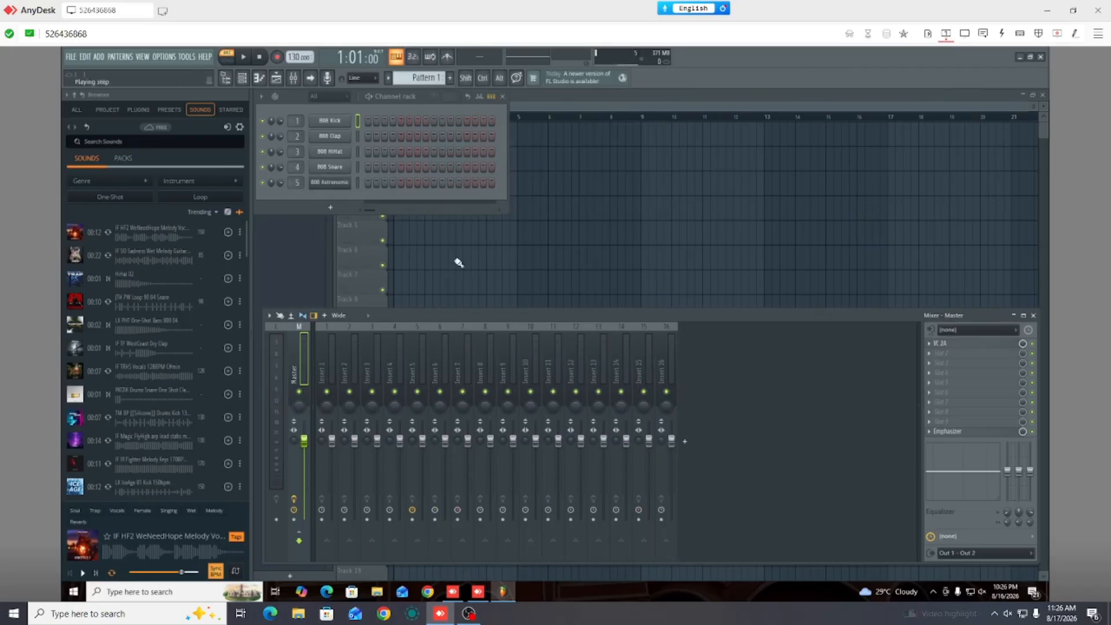
left_click(1048, 11)
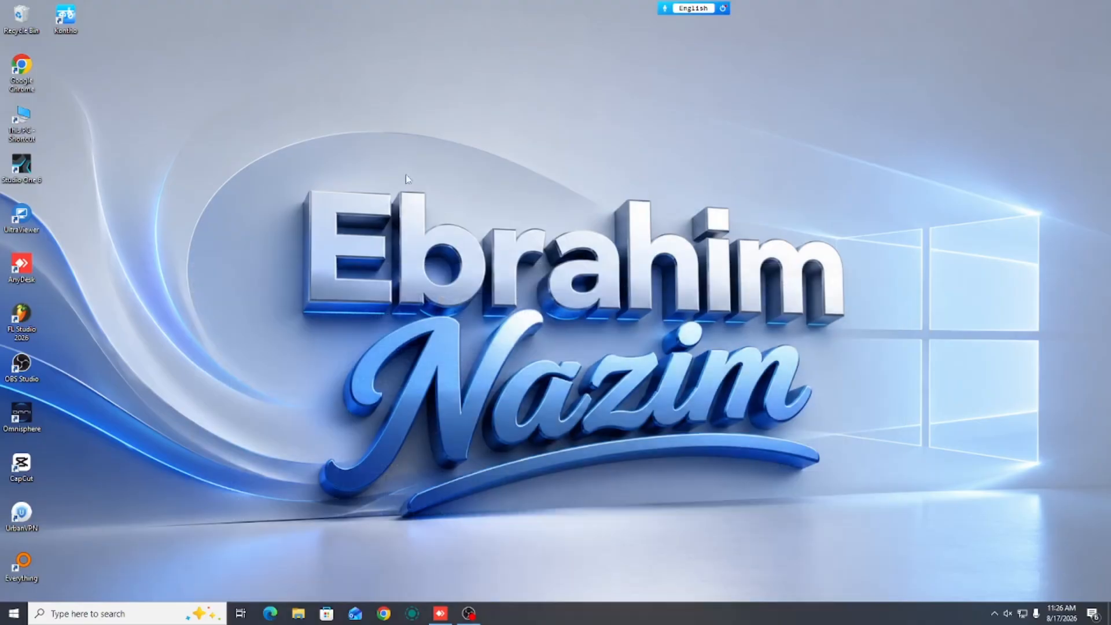
right_click(356, 227)
left_click(455, 505)
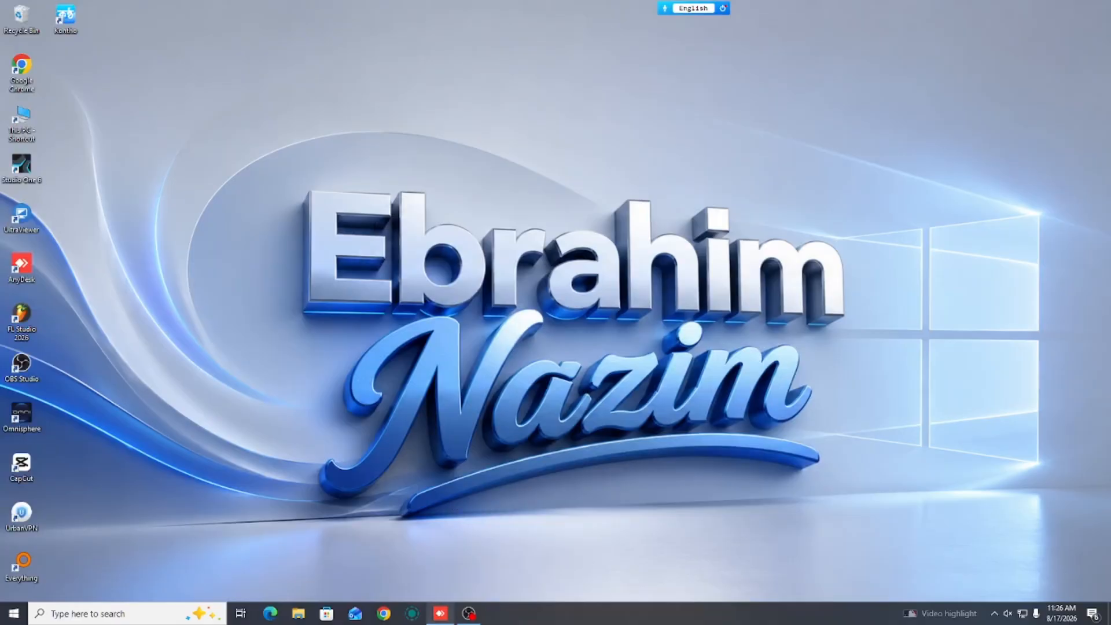
left_click(440, 614)
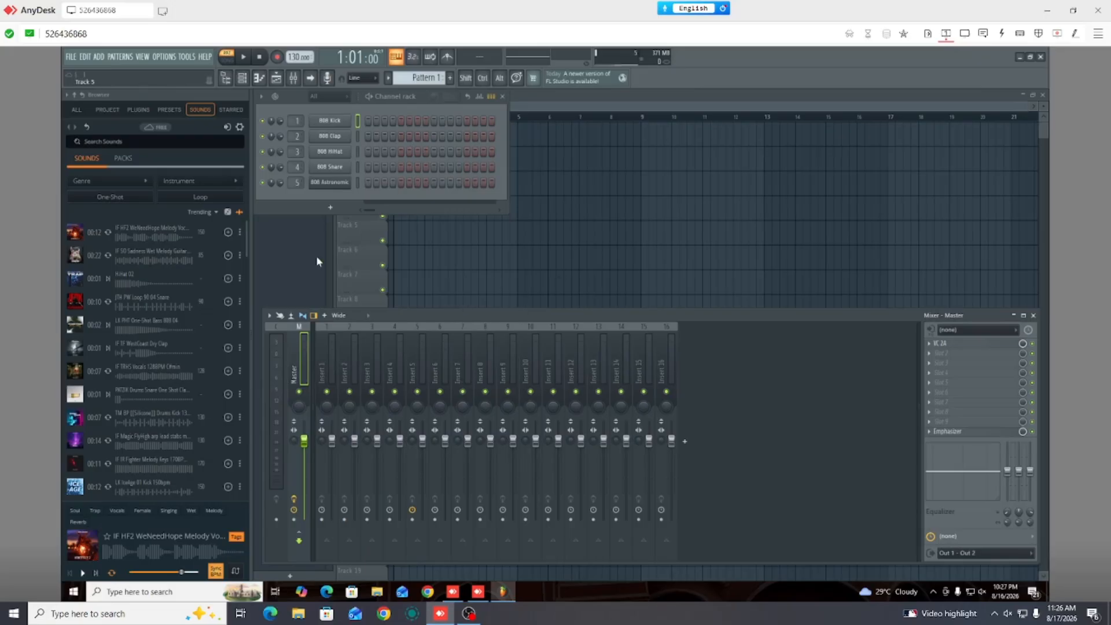
Look through the sounds in the browser and close the mixer
scroll(211, 297, "down", 10)
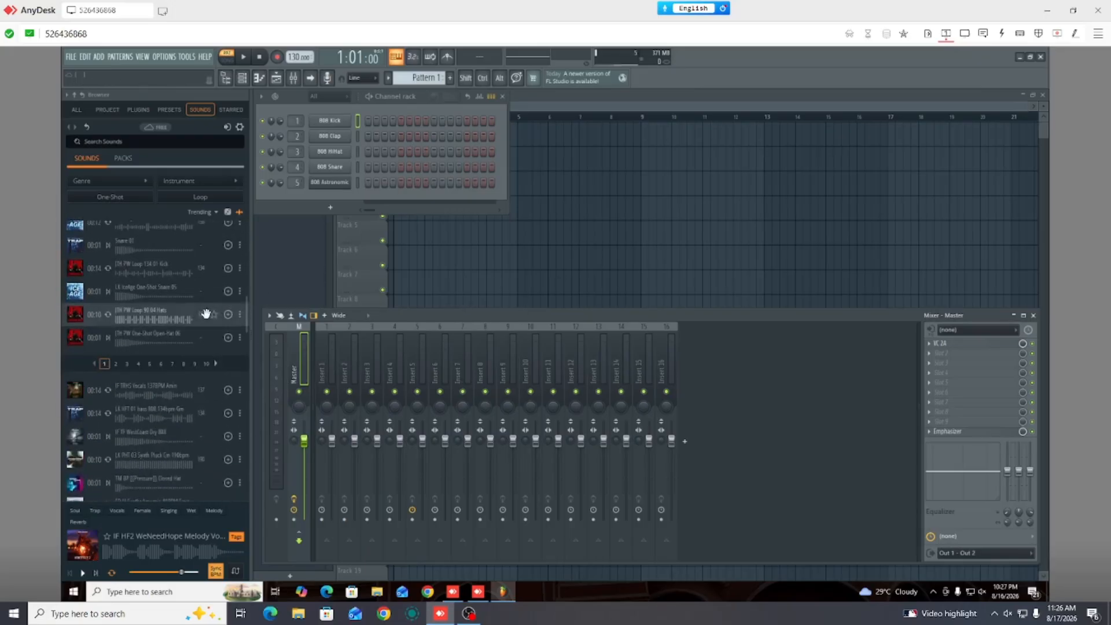
scroll(208, 328, "down", 5)
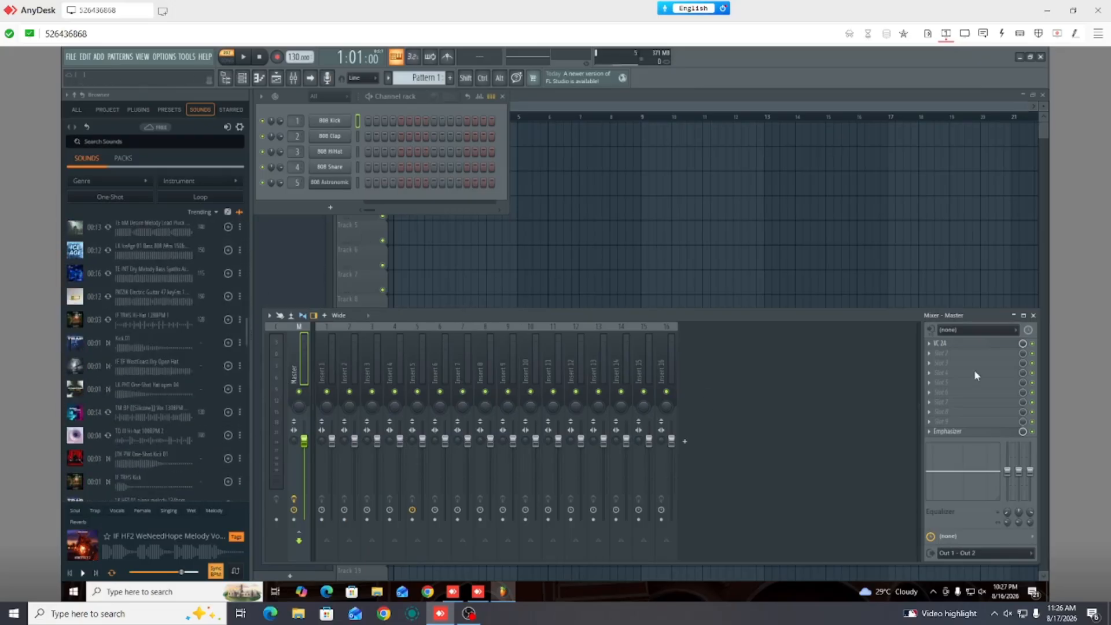
left_click(1033, 315)
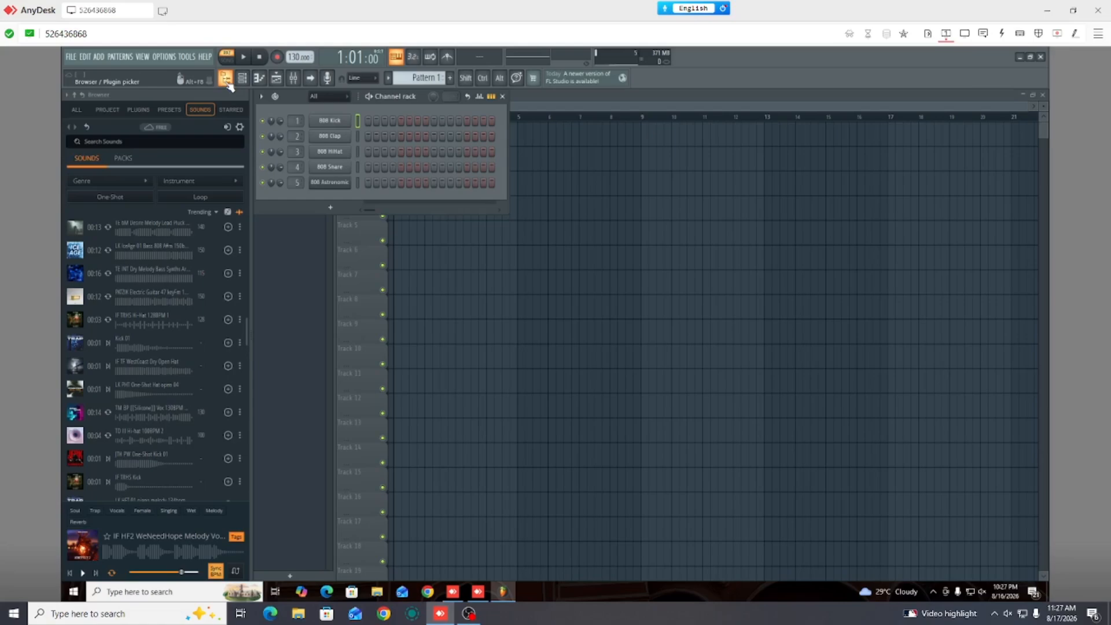
left_click(468, 613)
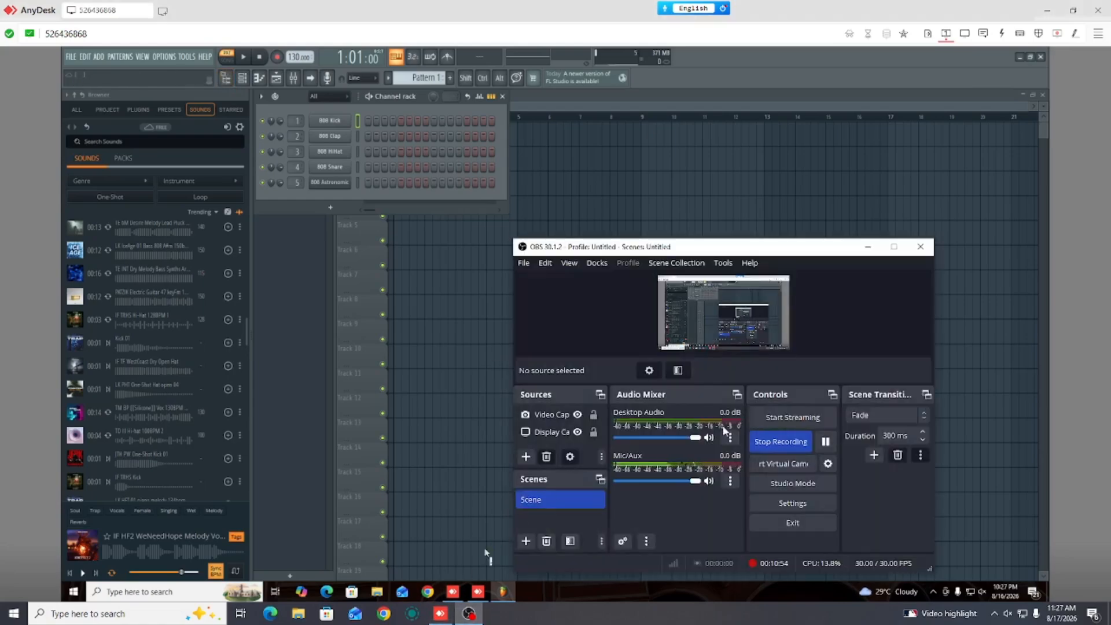